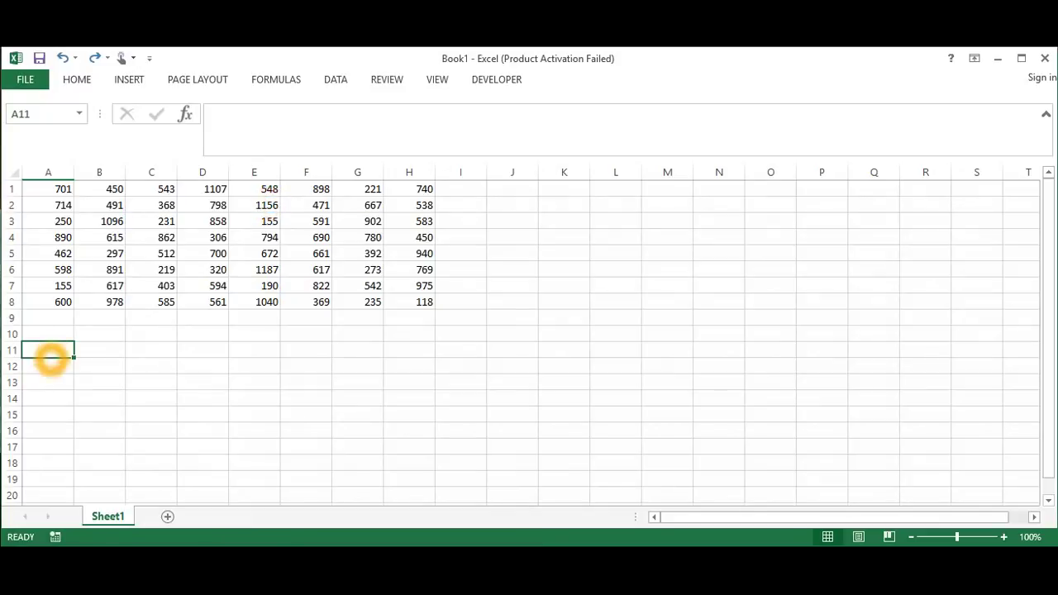
Enter the formula =701-221 in cell A11 to subtract the first row's minimum from its first value
{"action": "type", "text": "="}
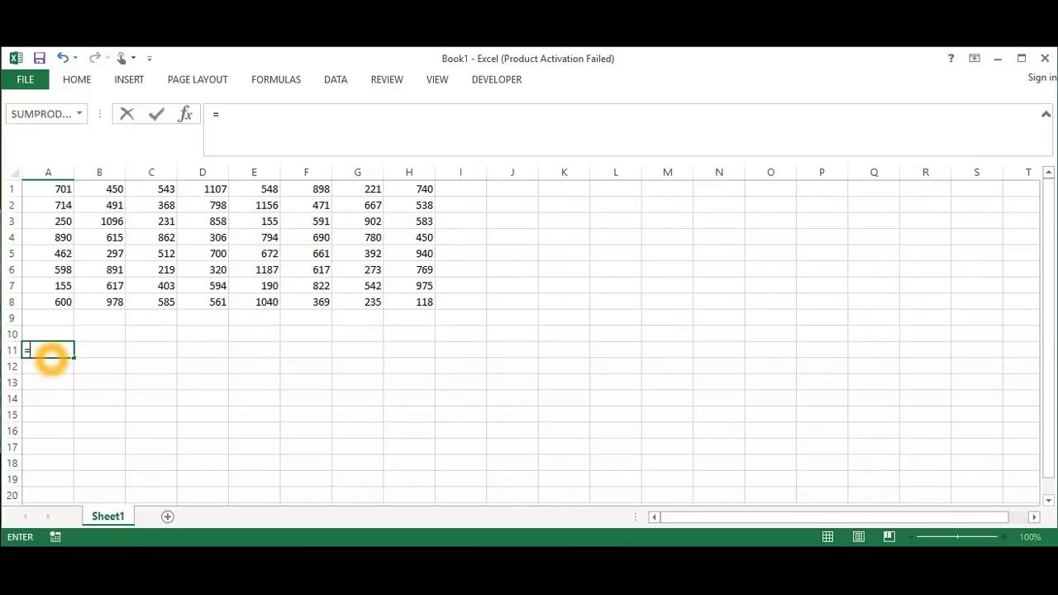
{"action": "type", "text": "701-"}
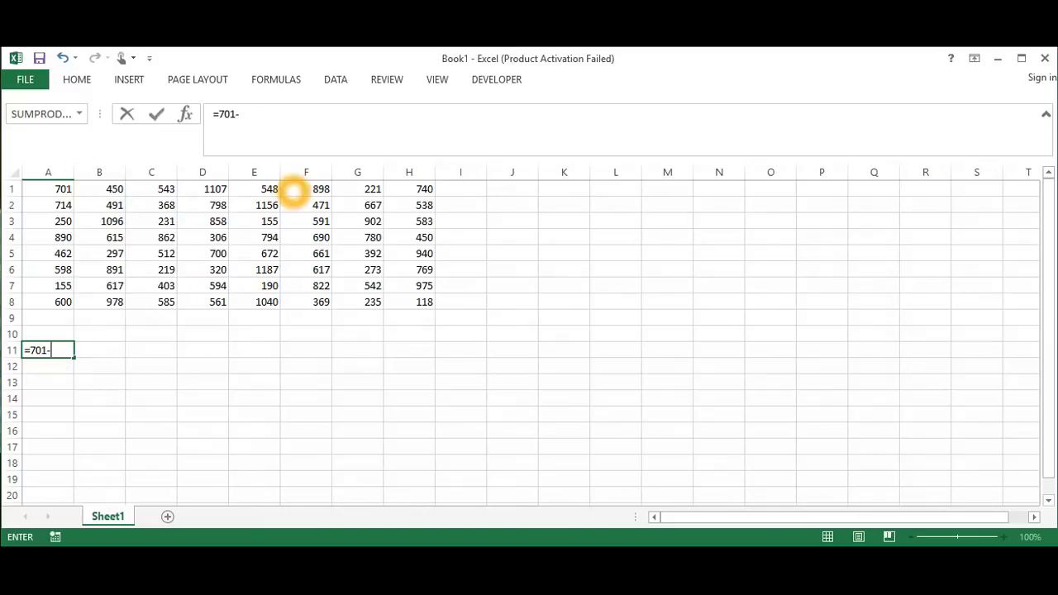
{"action": "type", "text": "221"}
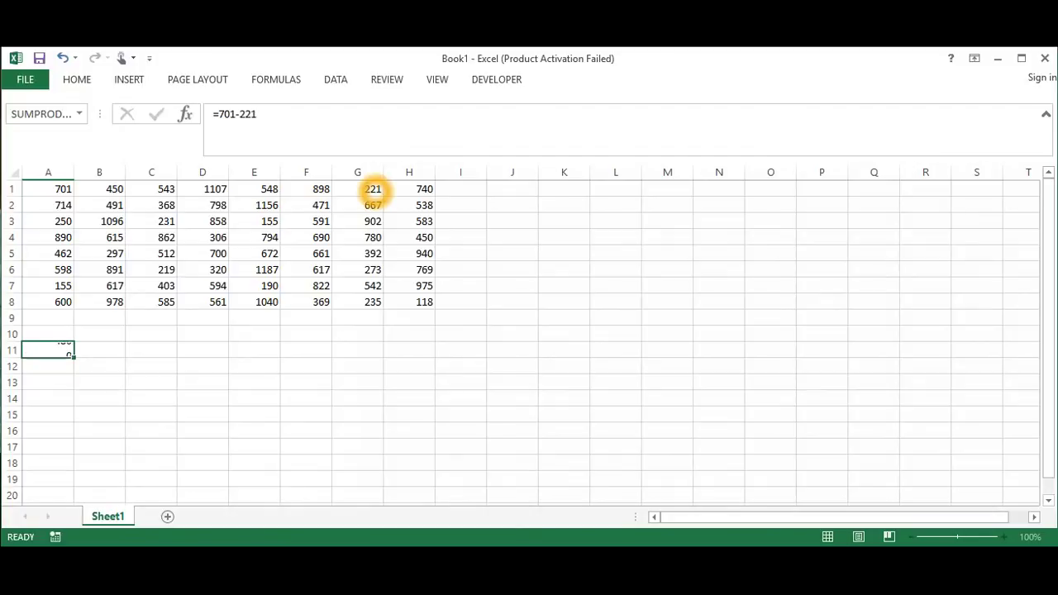
{"action": "key", "text": "Return"}
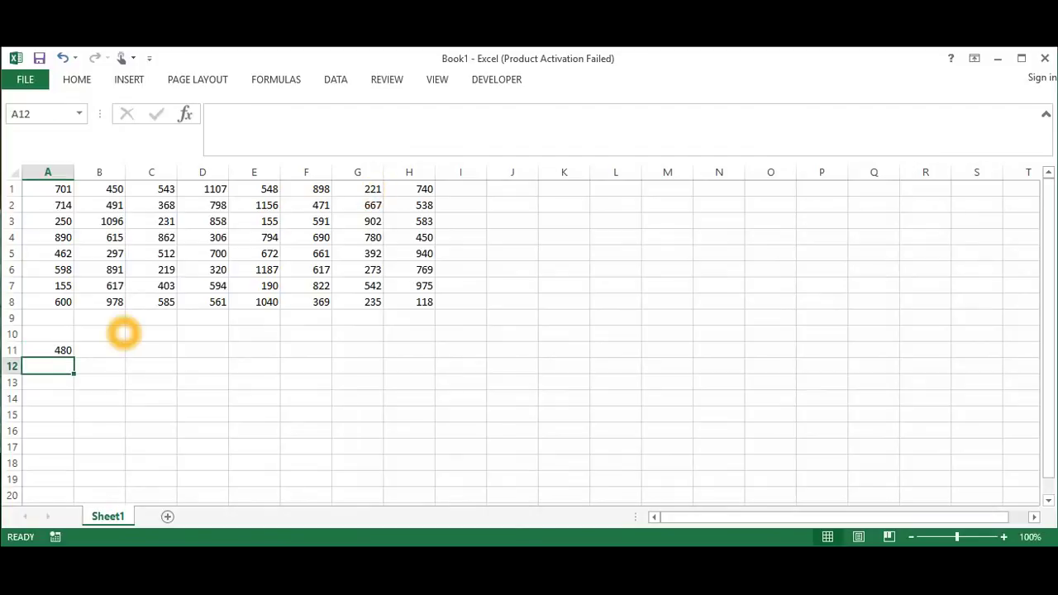
Enter the formula =A2-368 in cell A12 to subtract the second row's minimum from its first value
{"action": "type", "text": "="}
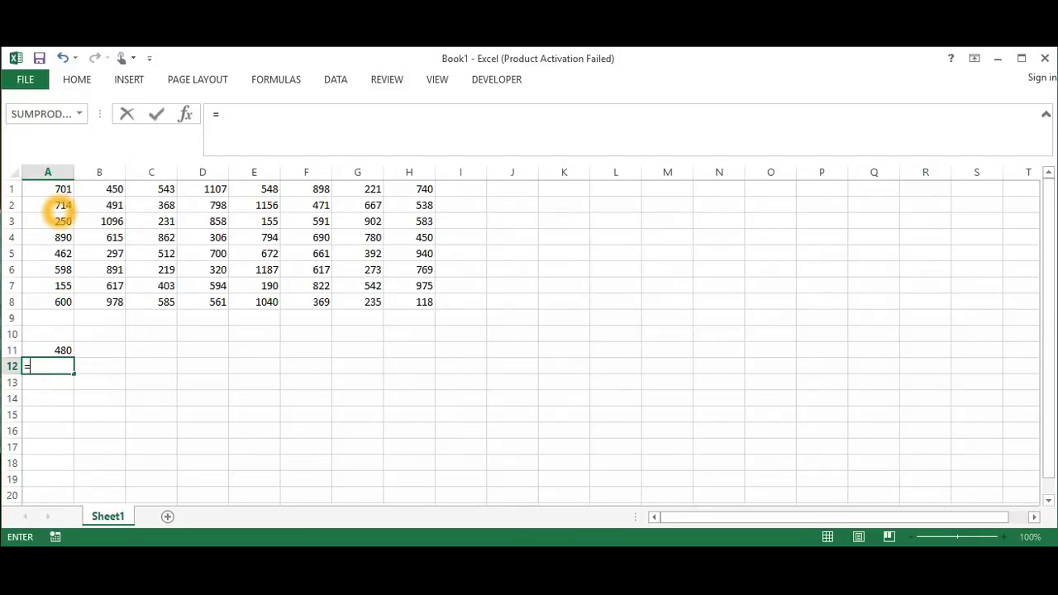
{"action": "left_click", "coordinate": [62, 207]}
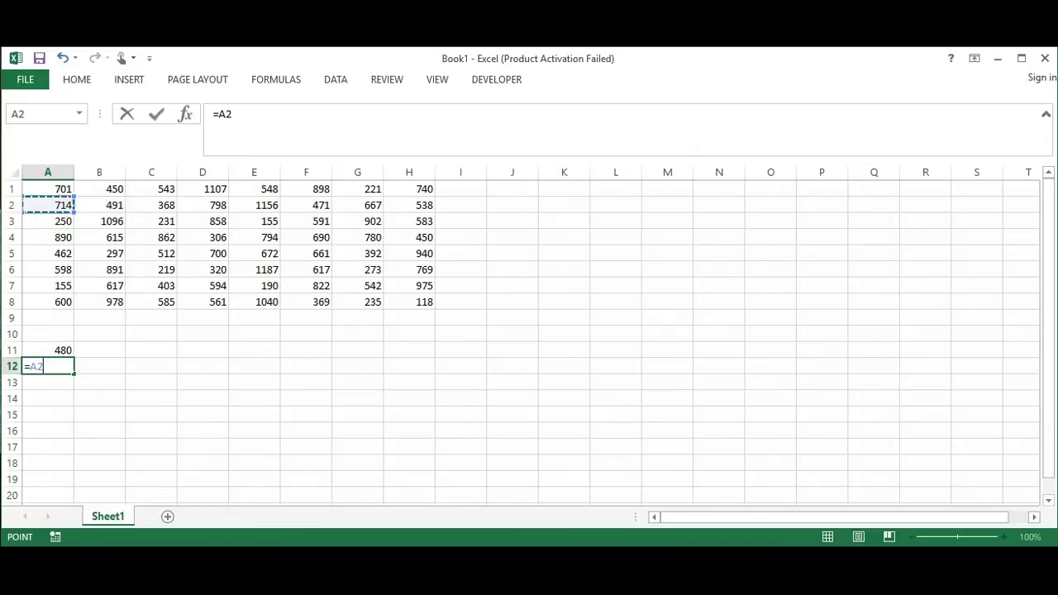
{"action": "type", "text": "368"}
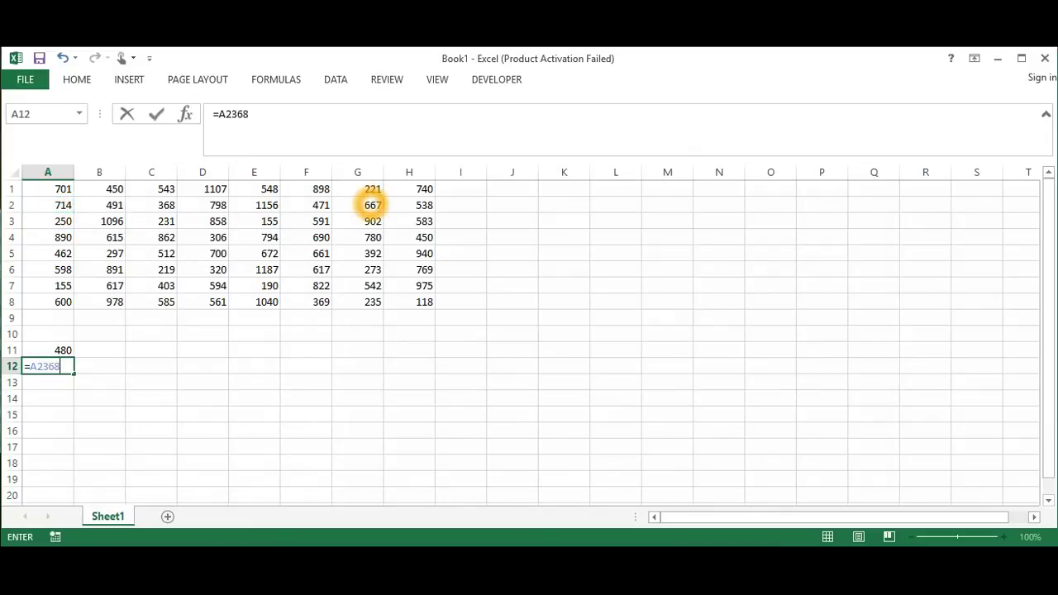
{"action": "key", "text": "Return"}
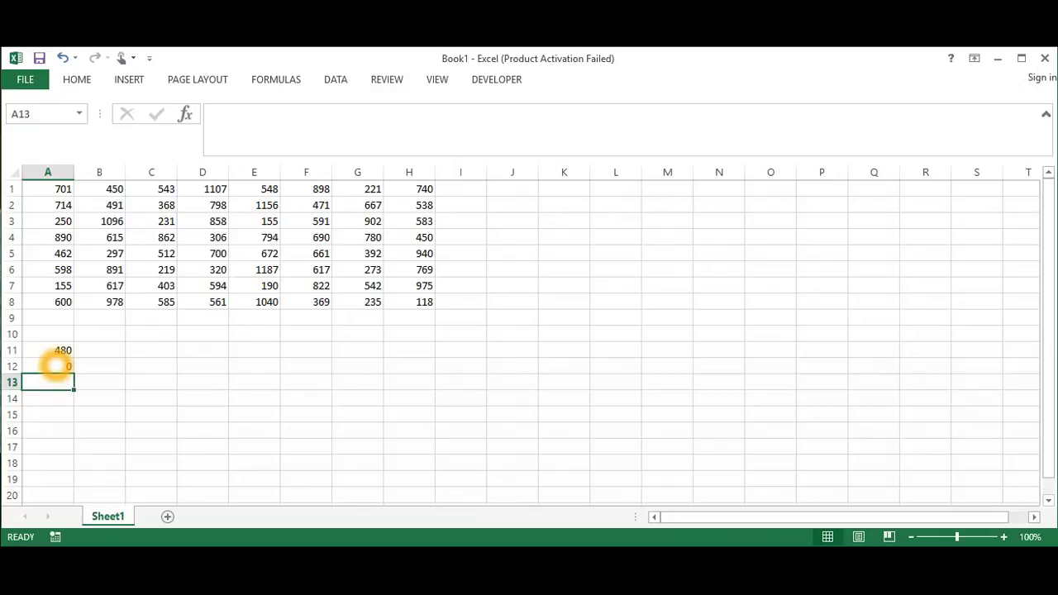
{"action": "left_click", "coordinate": [55, 367]}
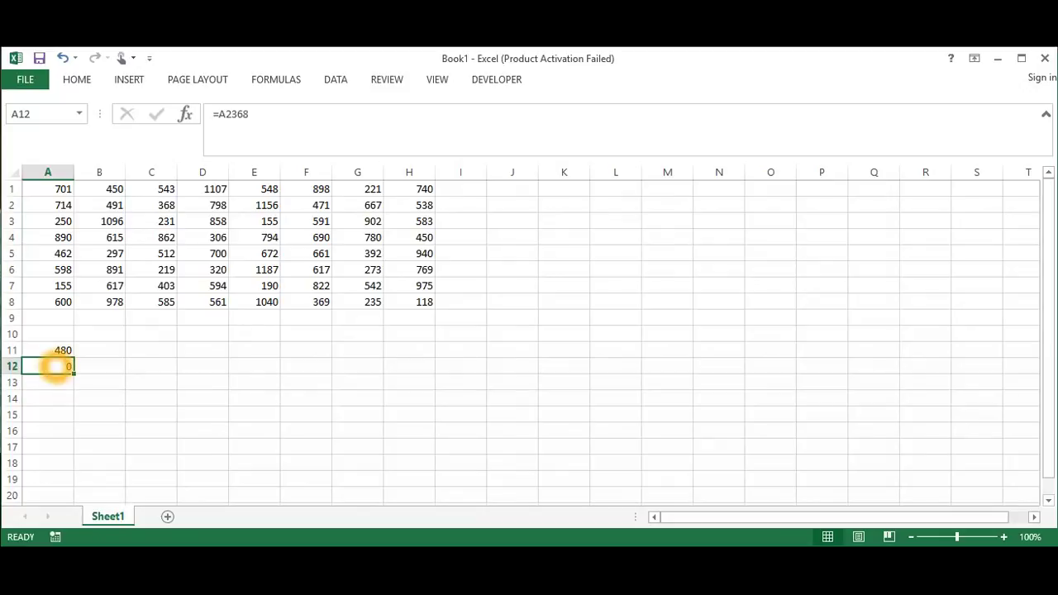
{"action": "left_click", "coordinate": [264, 114]}
{"action": "key", "text": "BackSpace"}
{"action": "key", "text": "BackSpace"}
{"action": "key", "text": "BackSpace"}
{"action": "type", "text": "-"}
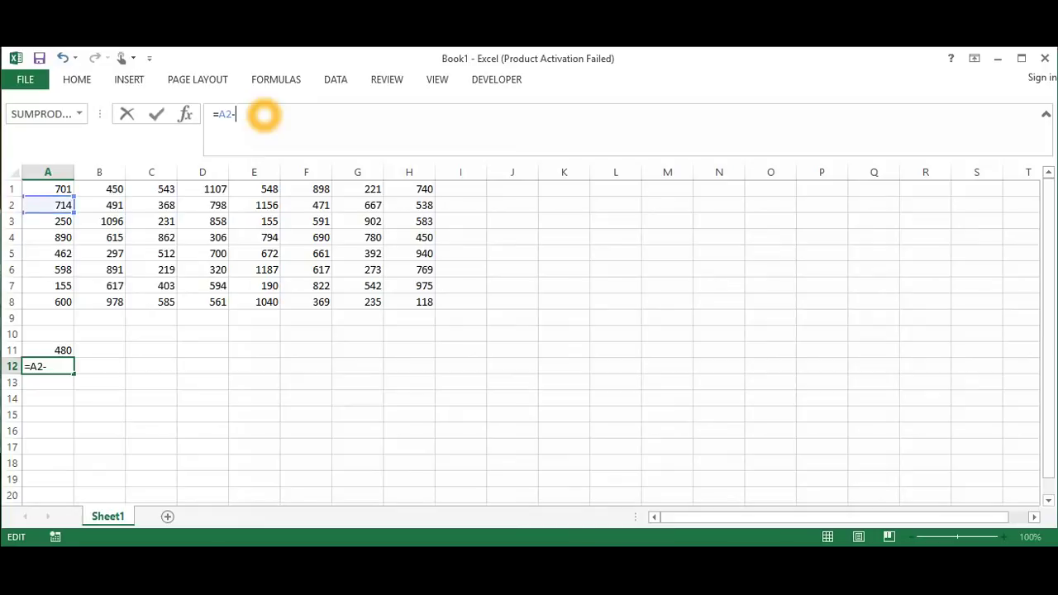
{"action": "type", "text": "36"}
{"action": "key", "text": "Return"}
Replace the typed number 701 in the A11 formula with a reference to A1, making it =A1-221
{"action": "left_click", "coordinate": [58, 352]}
{"action": "left_click", "coordinate": [229, 116]}
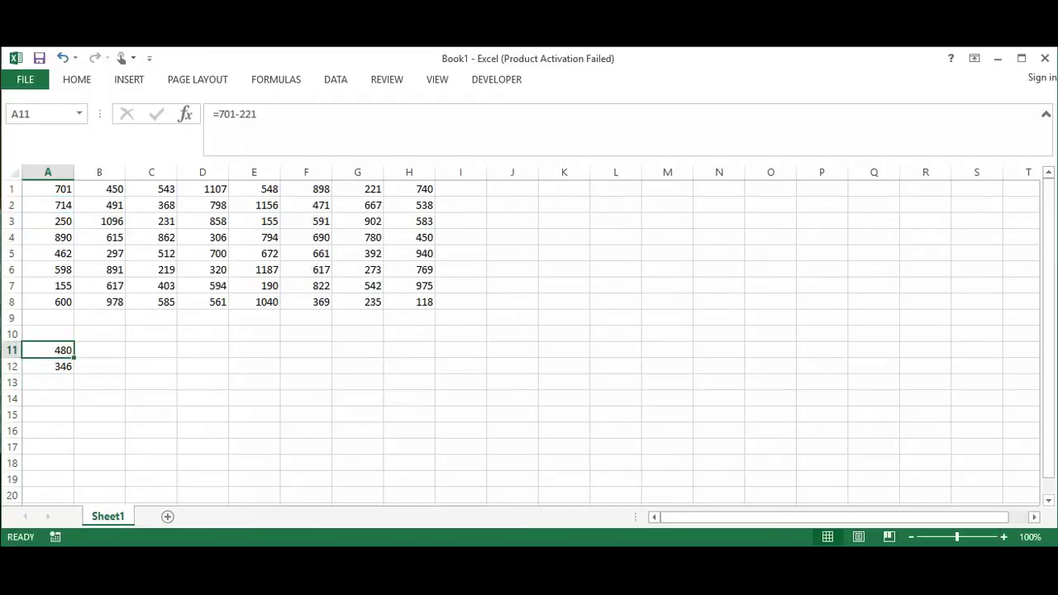
{"action": "left_click", "coordinate": [232, 115]}
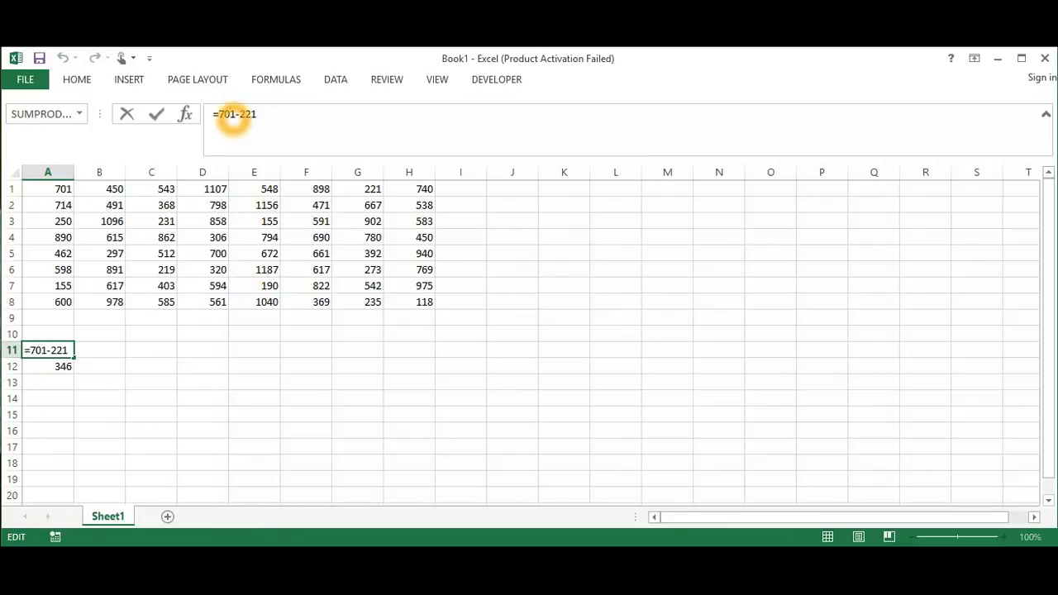
{"action": "key", "text": "BackSpace"}
{"action": "key", "text": "BackSpace"}
{"action": "key", "text": "BackSpace"}
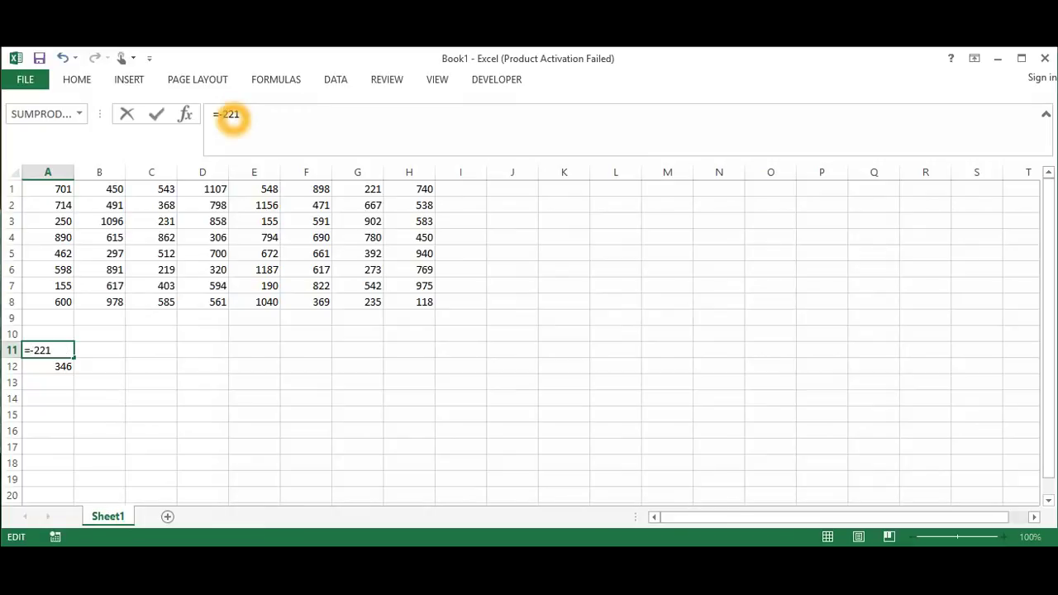
{"action": "left_click", "coordinate": [64, 190]}
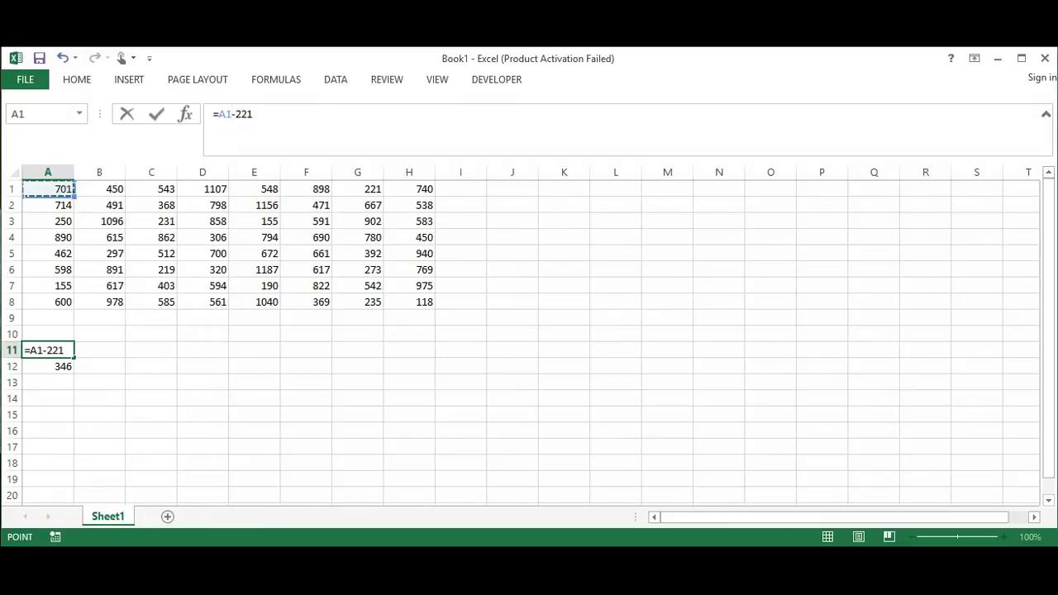
{"action": "key", "text": "Return"}
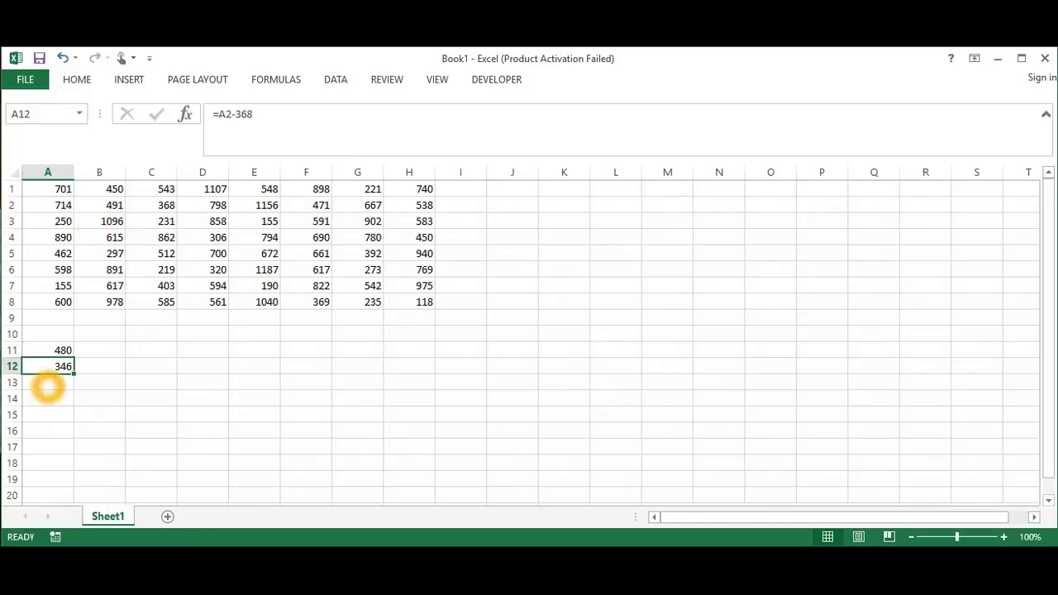
Fill the row reduction formulas in A11, A12 and A13 across their rows through column H
{"action": "left_click", "coordinate": [57, 389]}
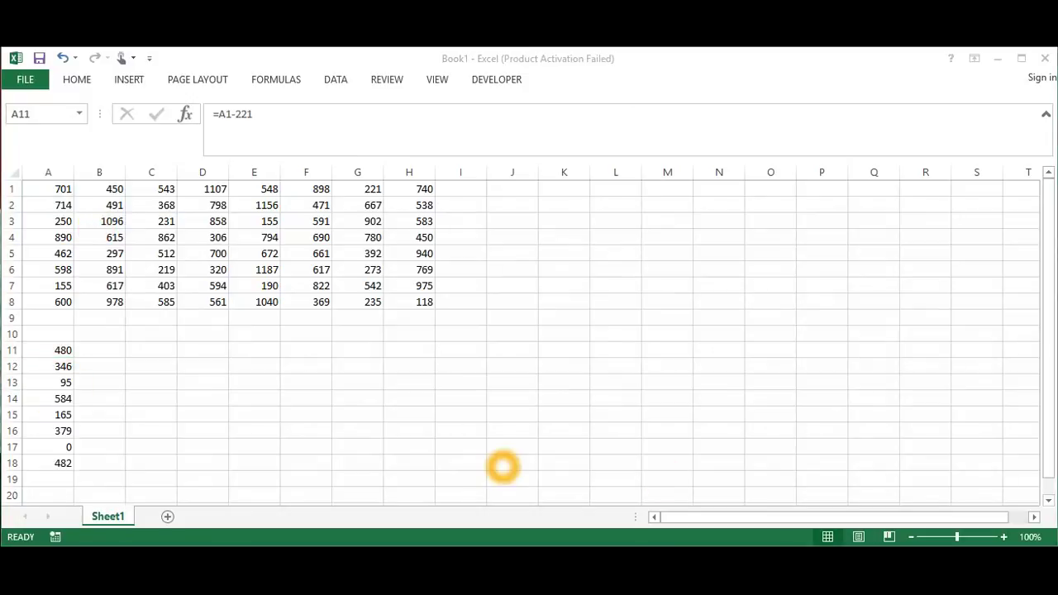
{"action": "left_click", "coordinate": [48, 350]}
{"action": "left_click", "coordinate": [74, 357]}
{"action": "left_click_drag", "start_coordinate": [74, 357], "coordinate": [435, 359]}
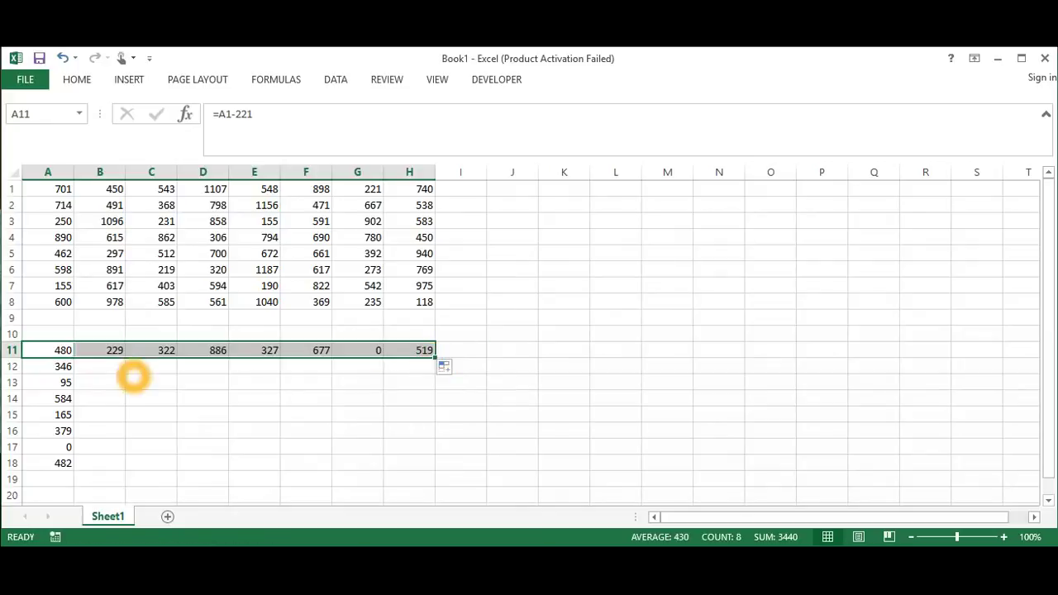
{"action": "left_click", "coordinate": [67, 369]}
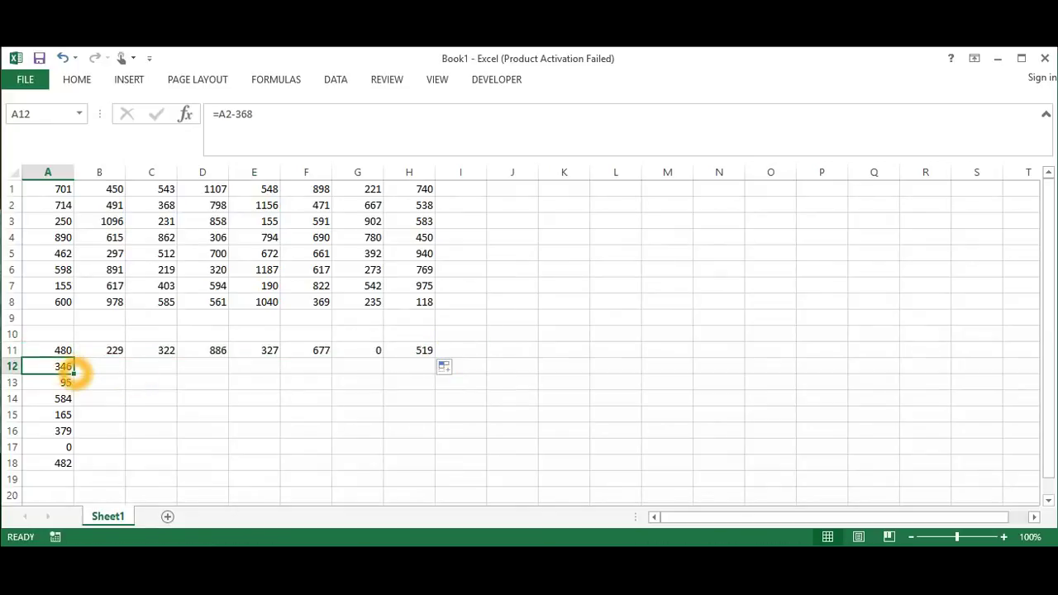
{"action": "left_click_drag", "start_coordinate": [74, 373], "coordinate": [431, 378]}
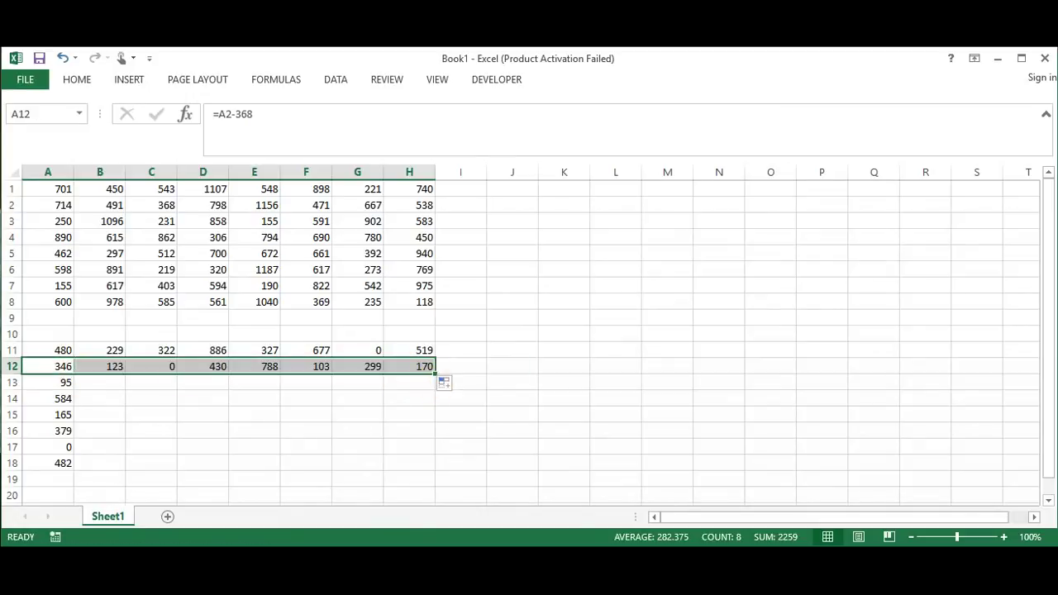
{"action": "left_click", "coordinate": [66, 383]}
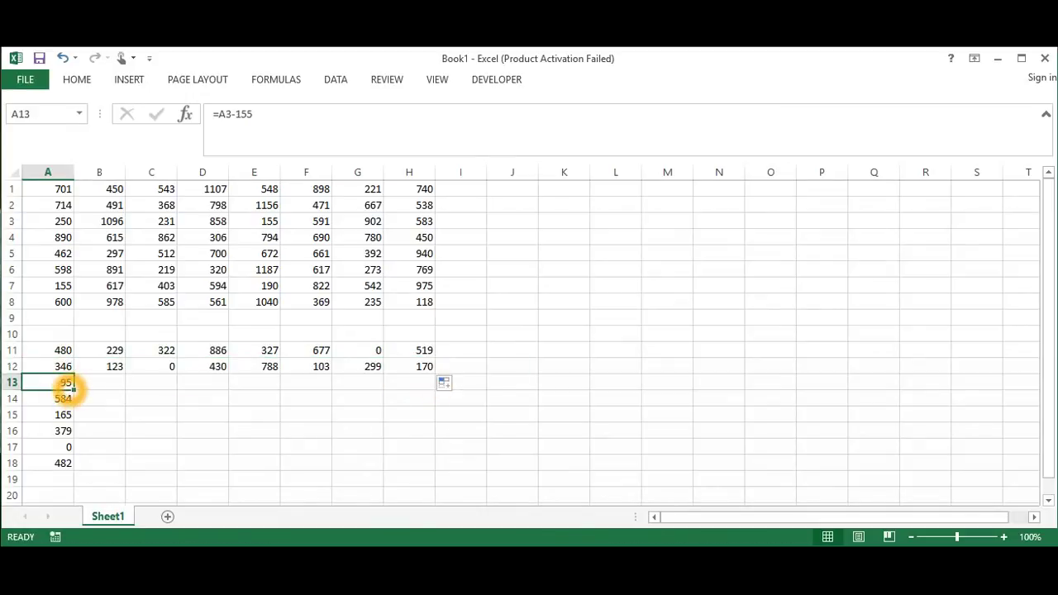
{"action": "left_click_drag", "start_coordinate": [74, 389], "coordinate": [413, 385]}
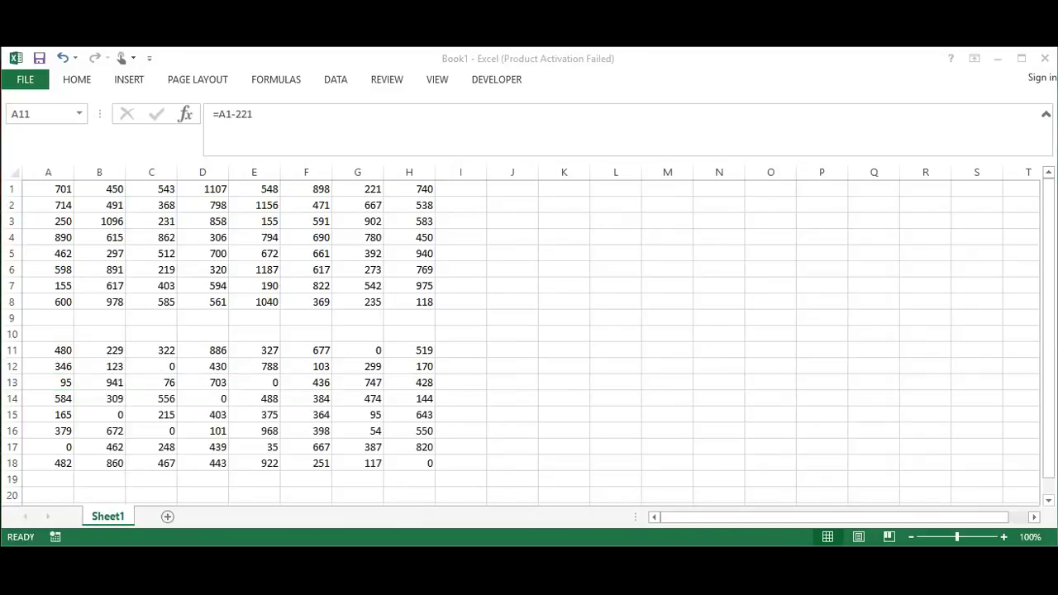
Examine the formulas in A11 and B11 against the source values and the minimum of the first row
{"action": "left_click", "coordinate": [59, 355]}
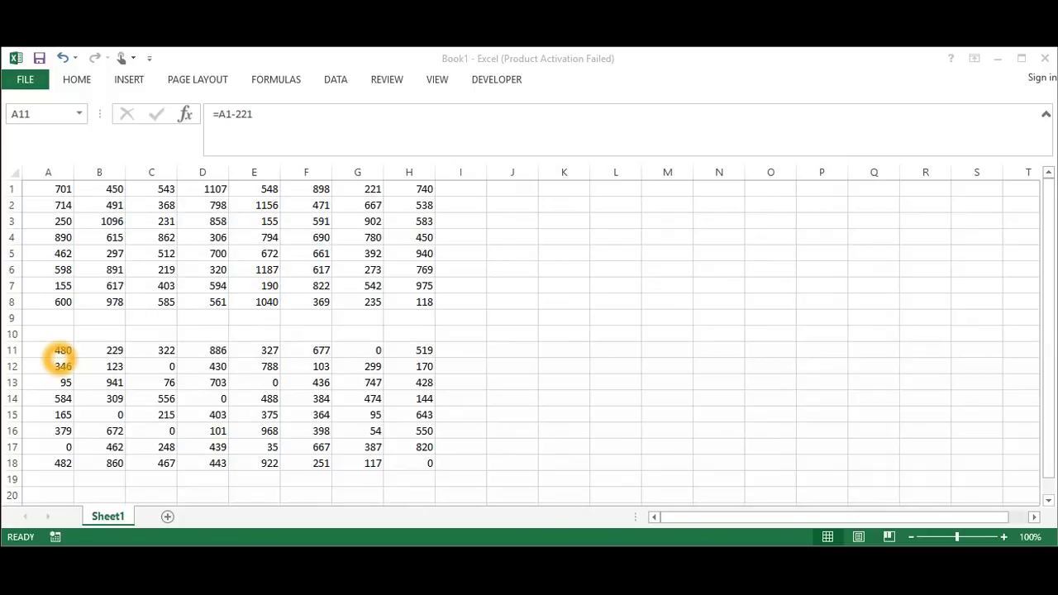
{"action": "left_click", "coordinate": [59, 352]}
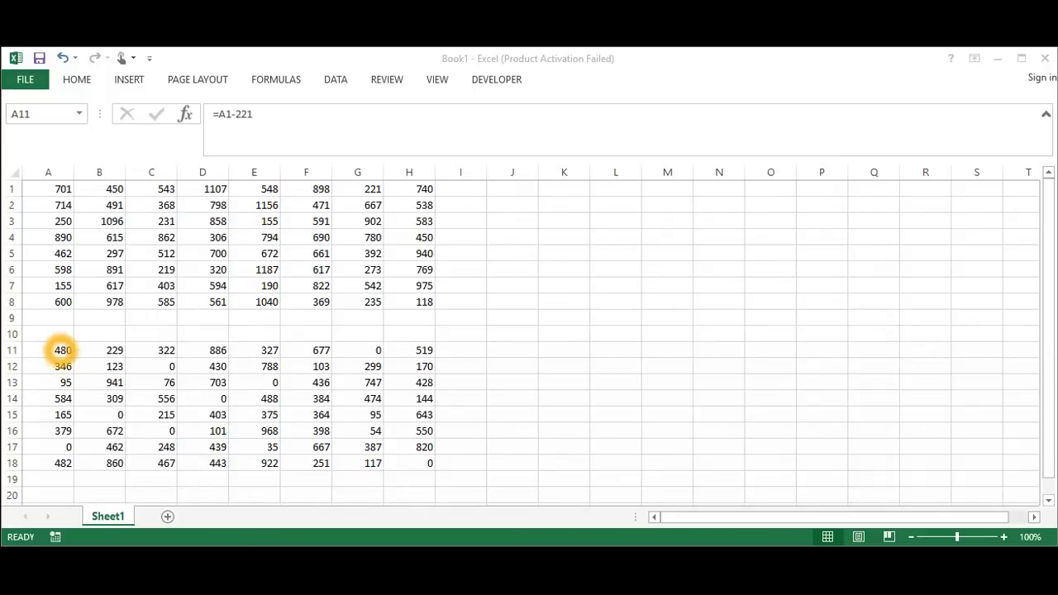
{"action": "left_click", "coordinate": [237, 122]}
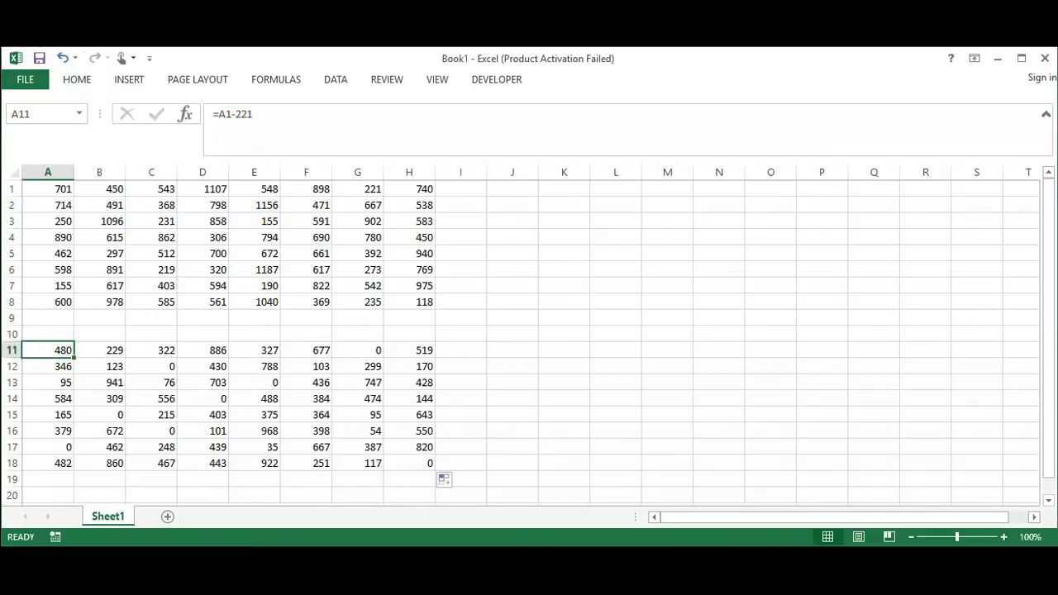
{"action": "left_click", "coordinate": [64, 195]}
{"action": "left_click", "coordinate": [202, 238]}
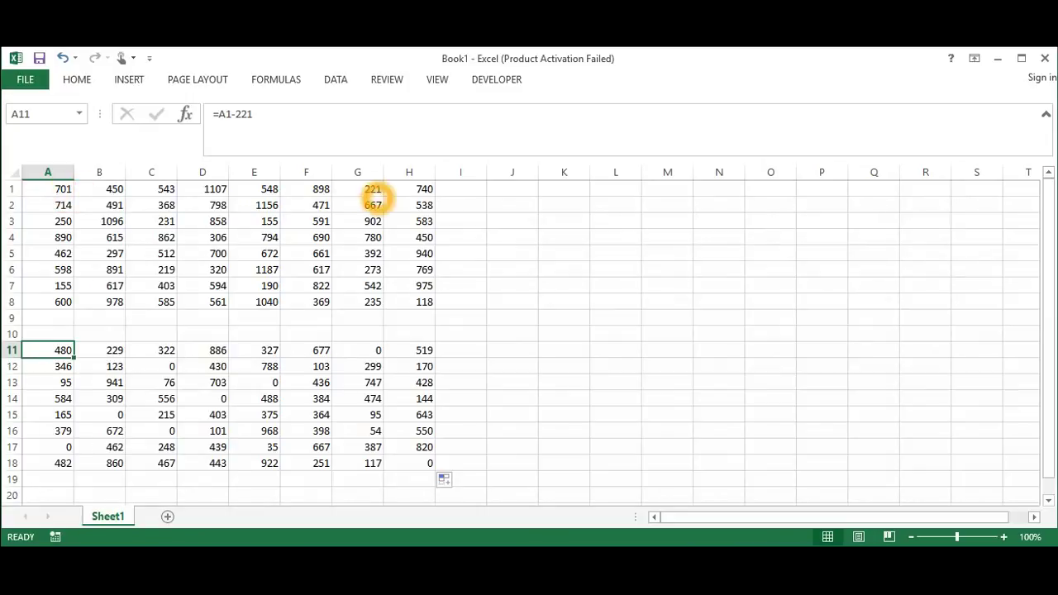
{"action": "left_click", "coordinate": [52, 357]}
{"action": "left_click", "coordinate": [60, 361]}
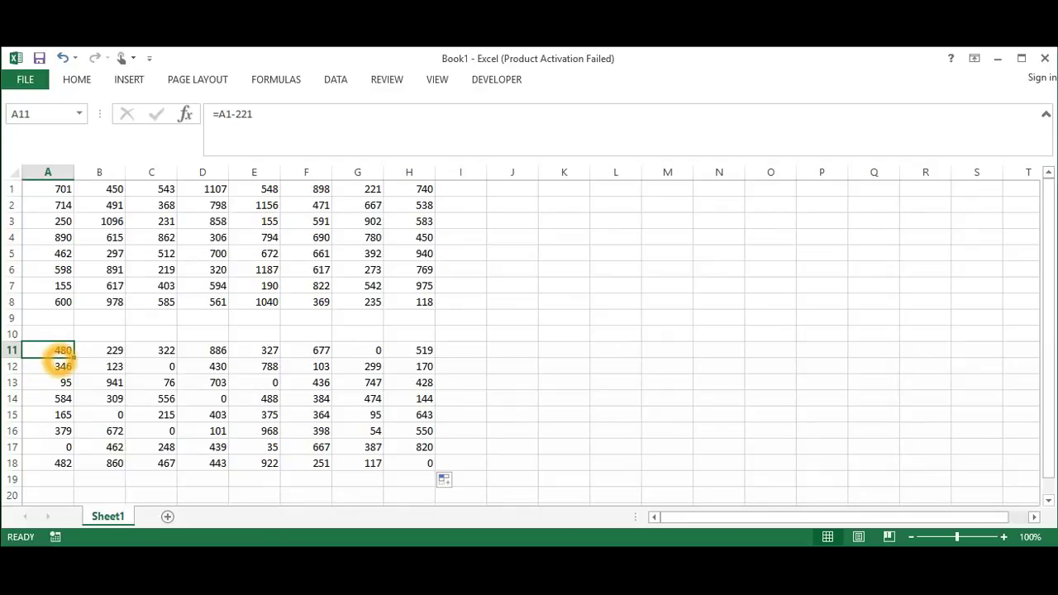
{"action": "left_click", "coordinate": [114, 351]}
{"action": "left_click", "coordinate": [107, 356]}
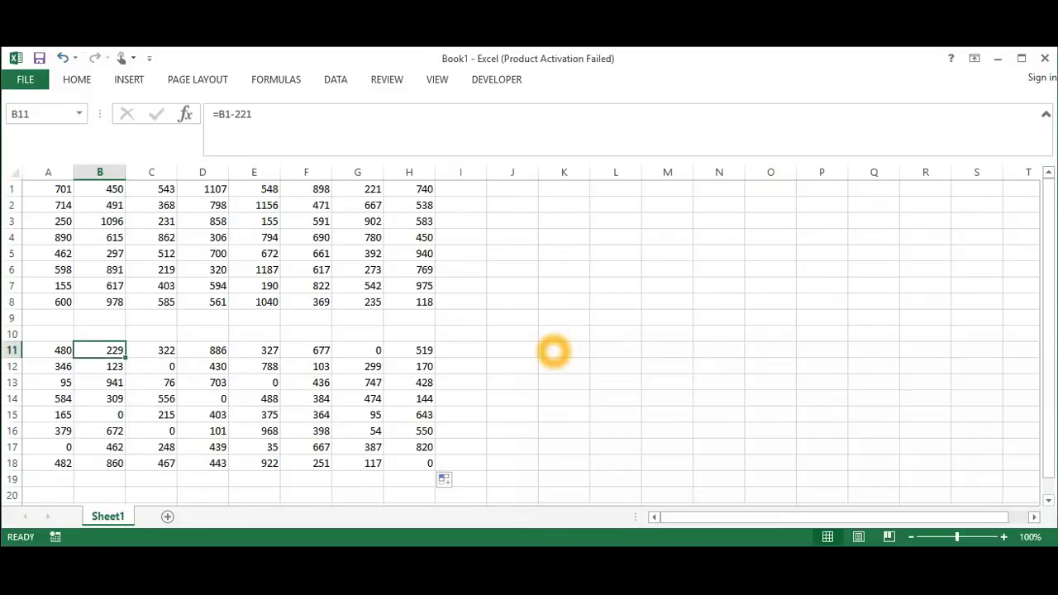
Enter the formula =A11-0 in cell K11 to subtract the minimum of reduced column A
{"action": "left_click", "coordinate": [554, 351]}
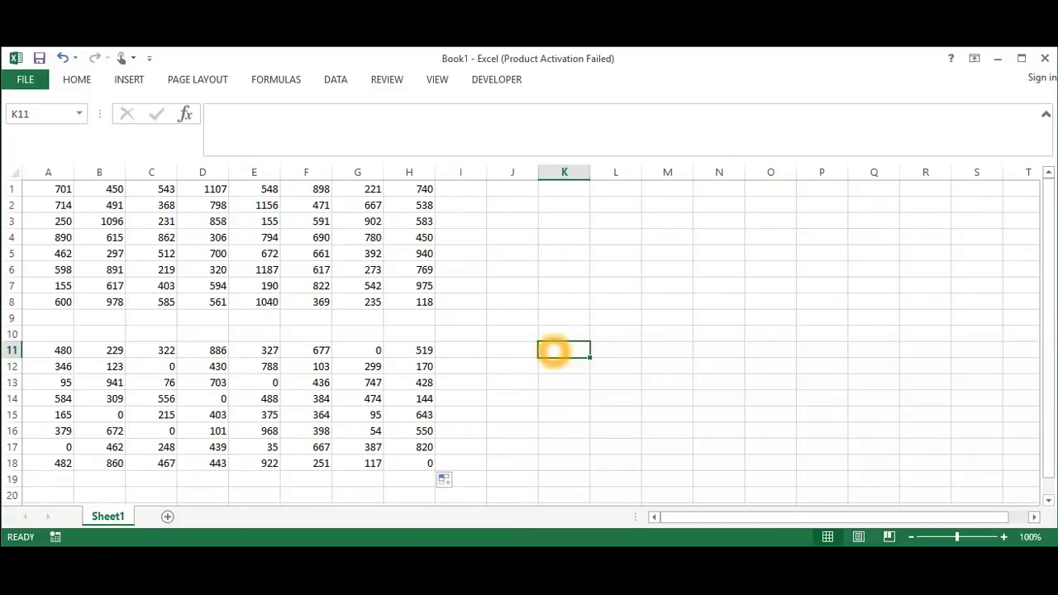
{"action": "type", "text": "="}
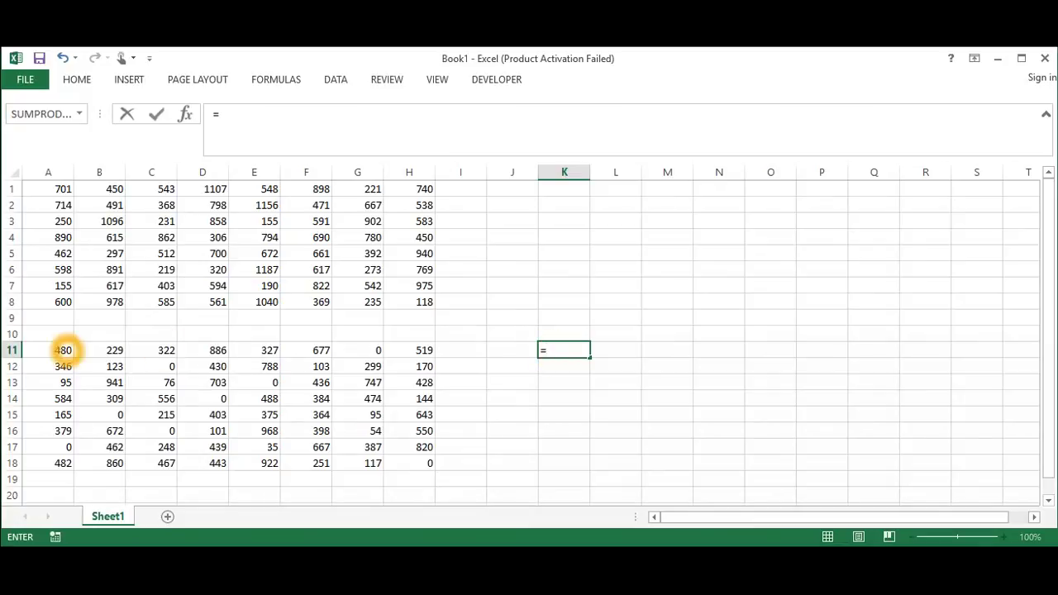
{"action": "left_click", "coordinate": [64, 350]}
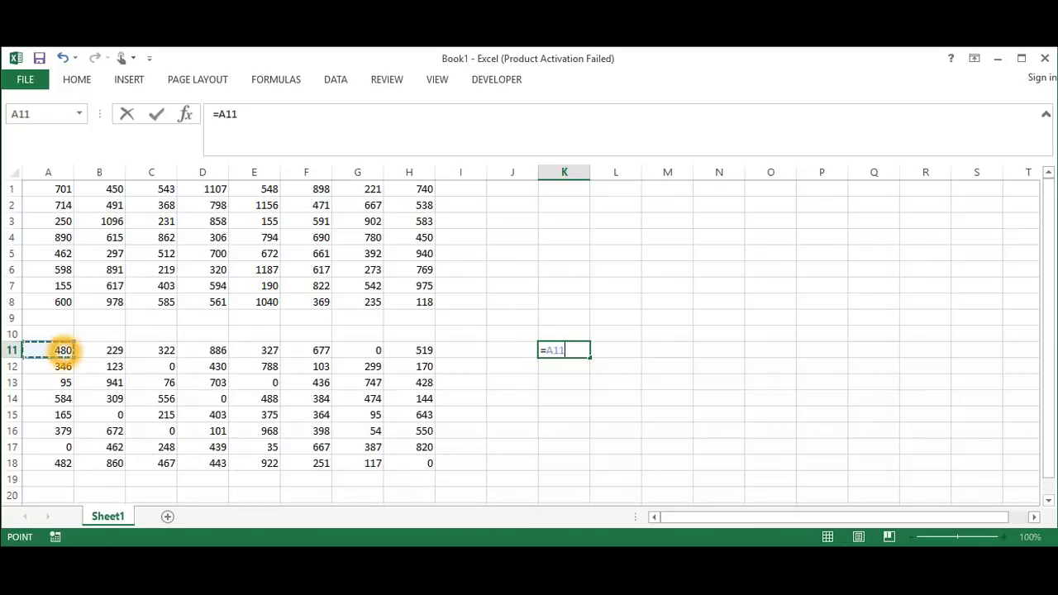
{"action": "type", "text": "-"}
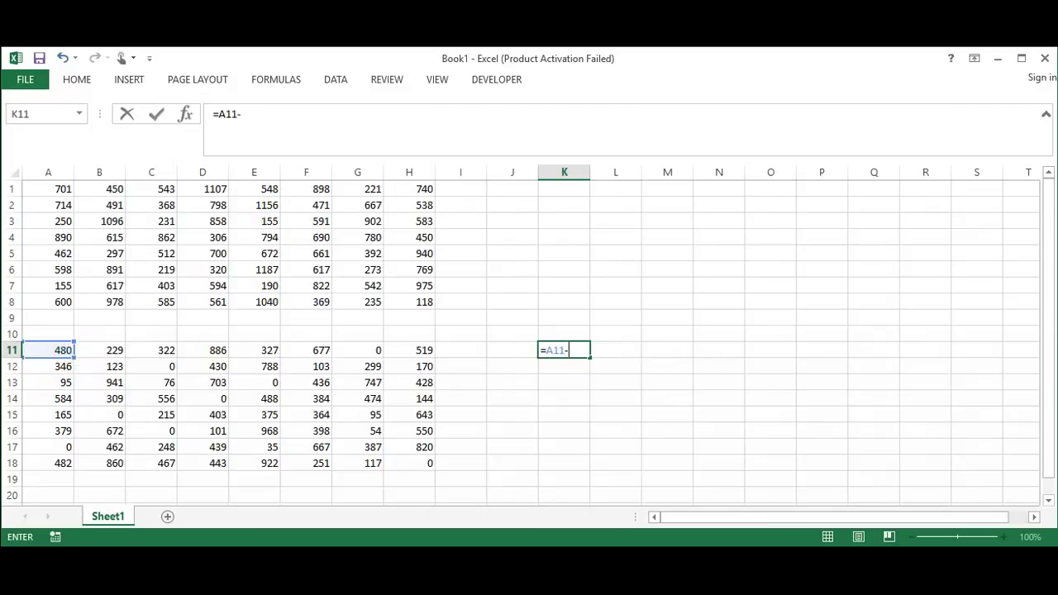
{"action": "type", "text": "0"}
{"action": "key", "text": "Return"}
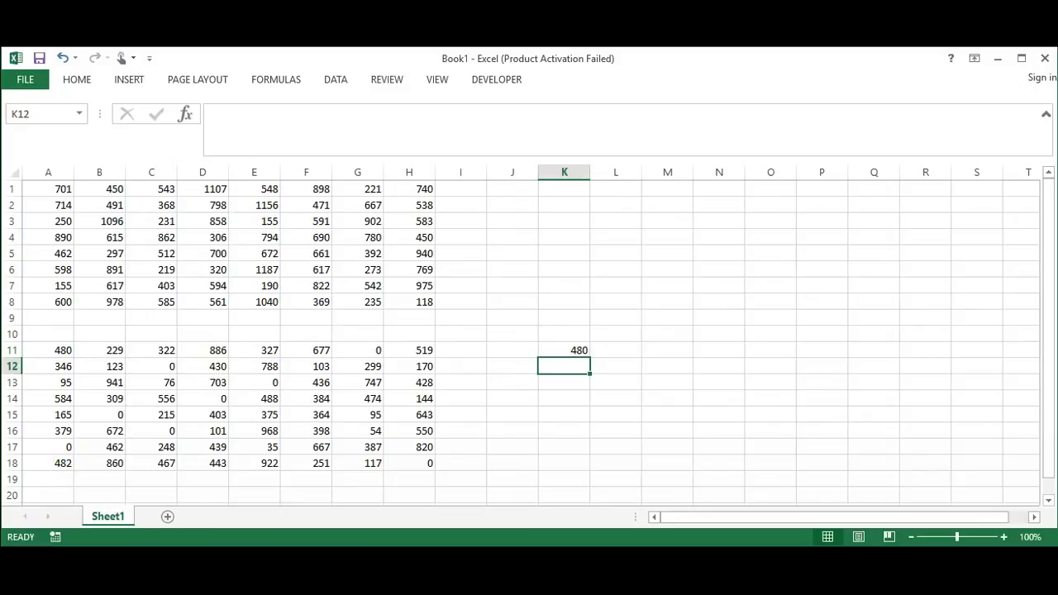
Enter the formula =B11-0 in cell L11 to subtract the minimum of reduced column B
{"action": "left_click", "coordinate": [621, 352]}
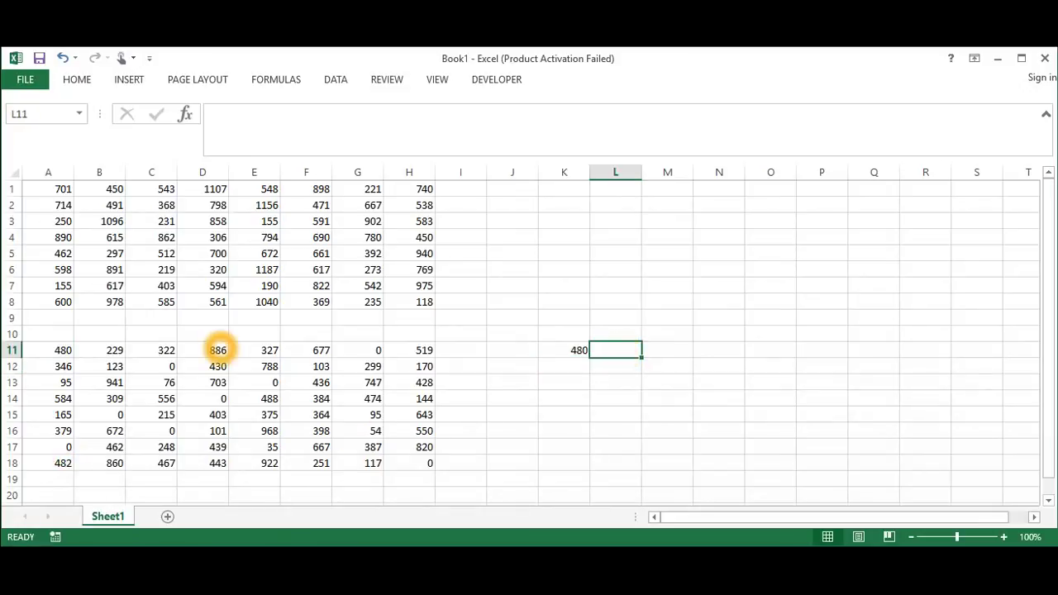
{"action": "type", "text": "="}
{"action": "left_click", "coordinate": [114, 351]}
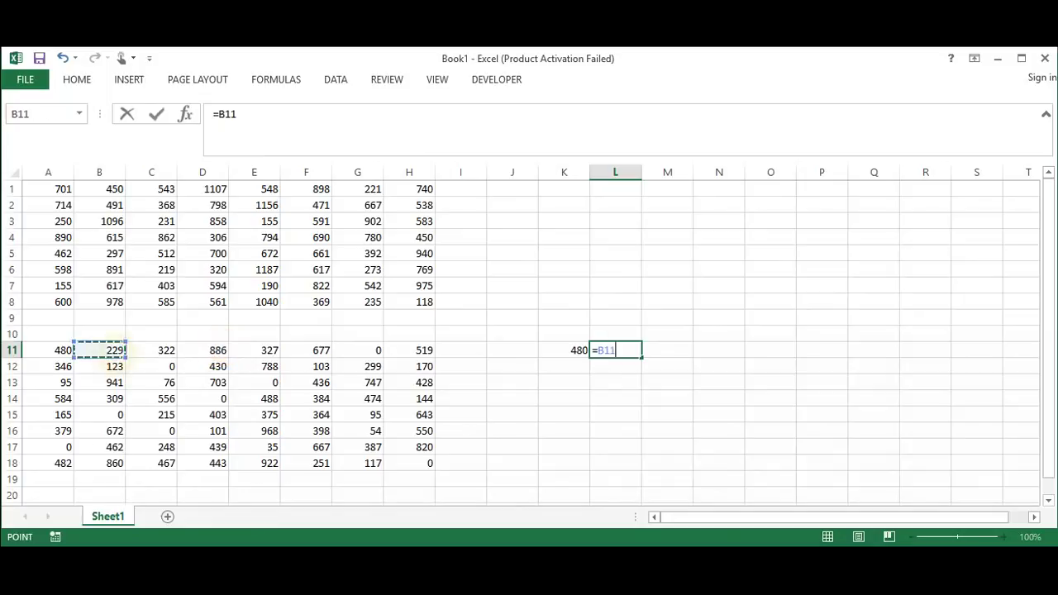
{"action": "type", "text": "-"}
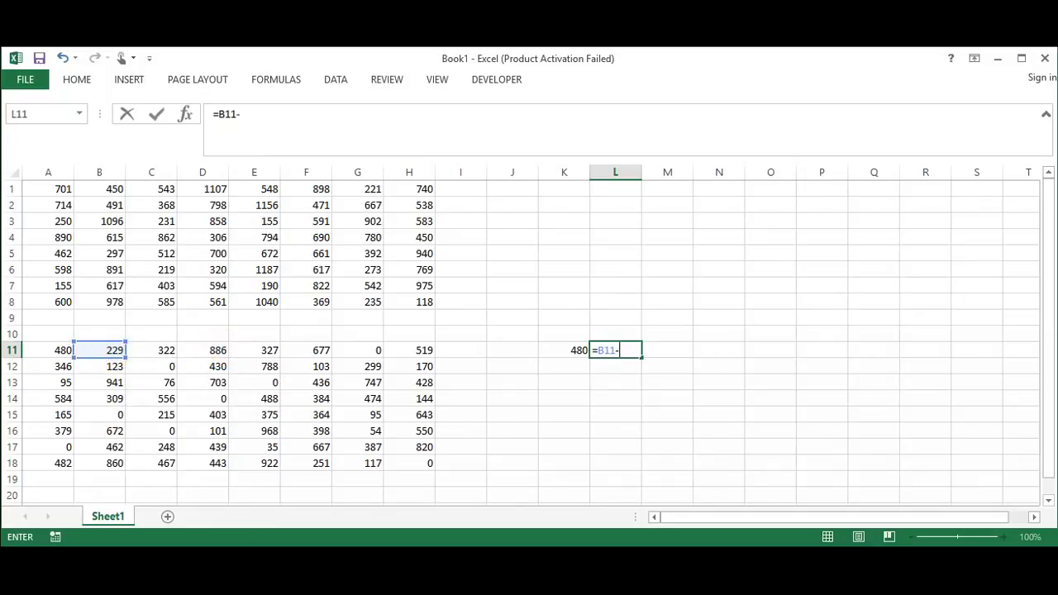
{"action": "type", "text": "0"}
{"action": "key", "text": "Return"}
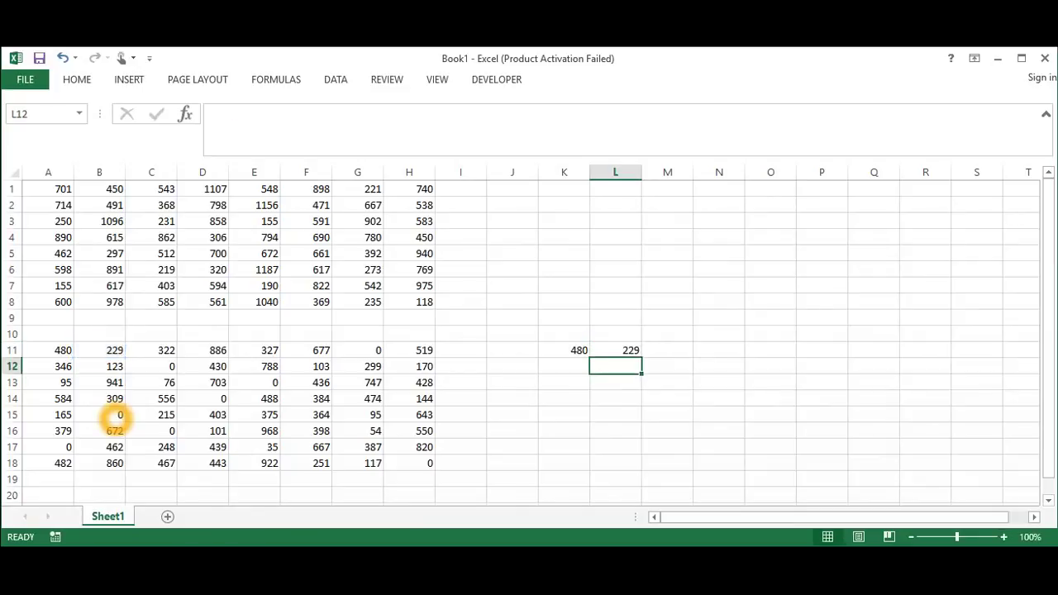
Fill the column reduction formulas in N11 and O11 down to row 18
{"action": "left_click", "coordinate": [659, 350]}
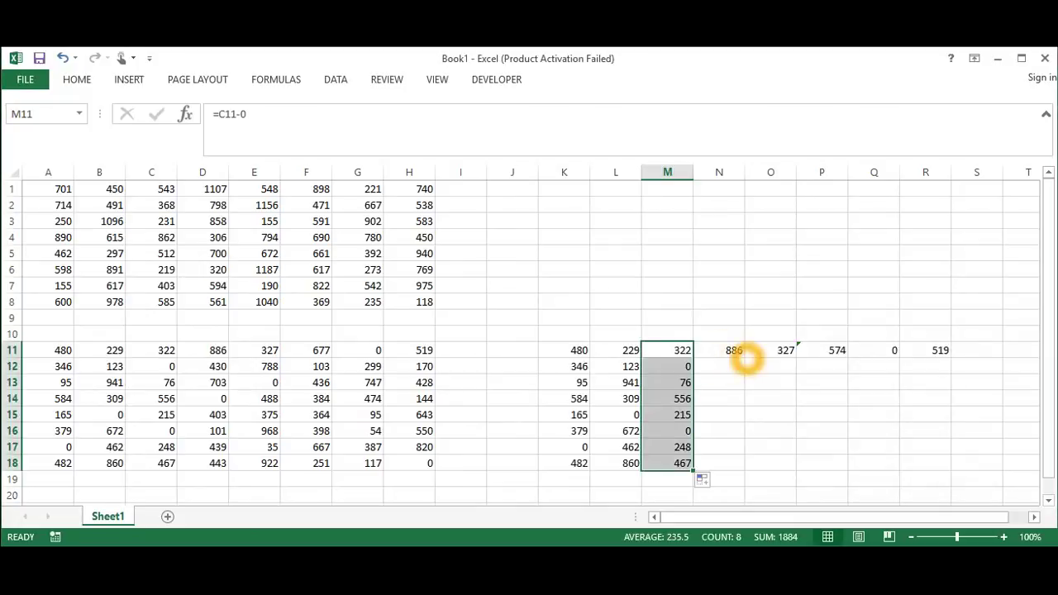
{"action": "left_click", "coordinate": [732, 350]}
{"action": "left_click", "coordinate": [744, 356]}
{"action": "left_click_drag", "start_coordinate": [743, 356], "coordinate": [736, 473]}
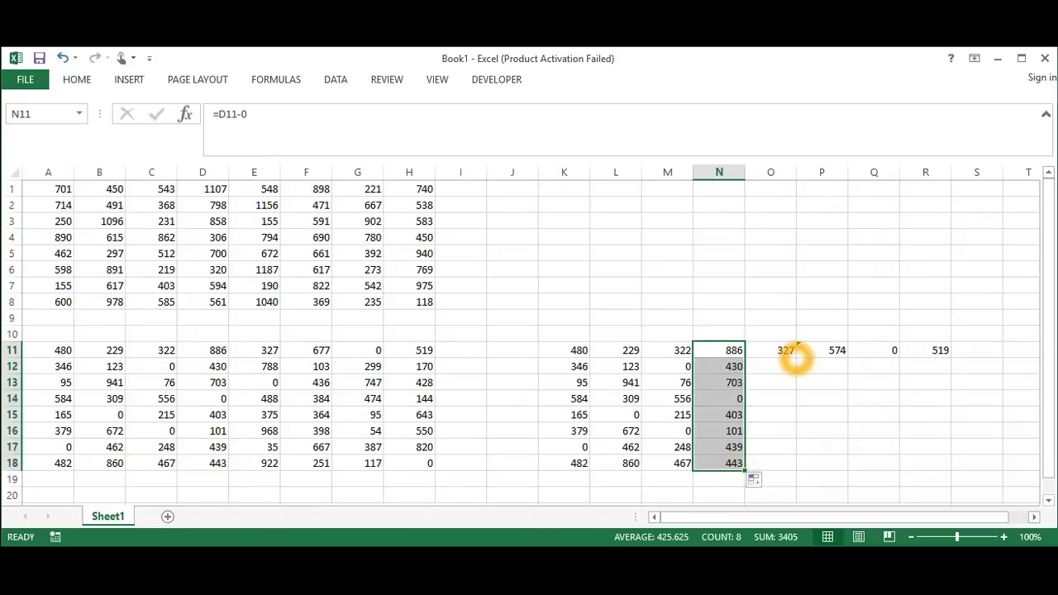
{"action": "left_click", "coordinate": [791, 354]}
{"action": "left_click_drag", "start_coordinate": [796, 357], "coordinate": [786, 472]}
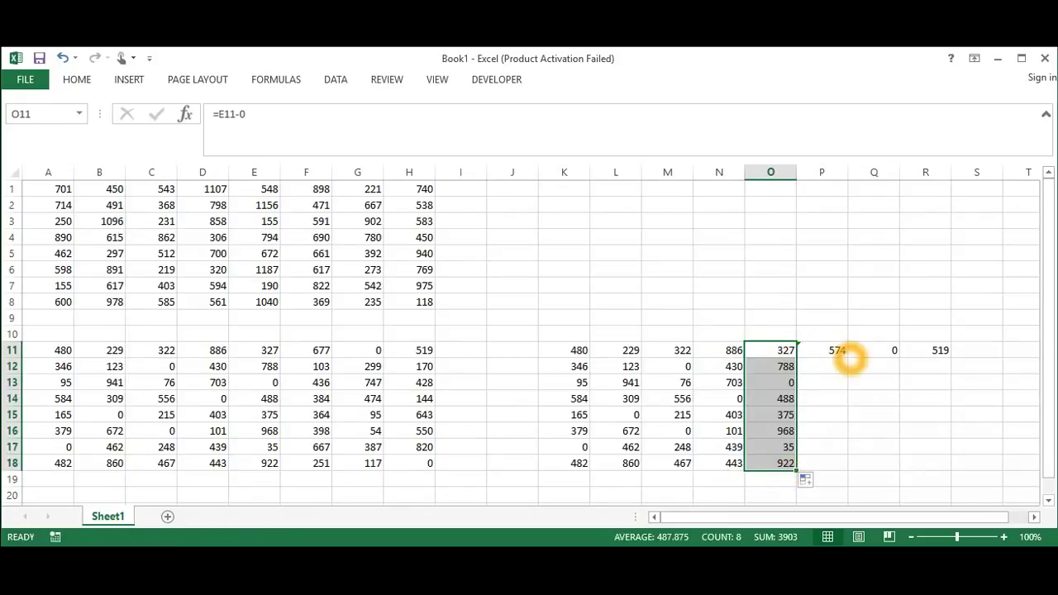
Fill the column reduction formulas in P11, Q11 and R11 down to row 18
{"action": "left_click", "coordinate": [846, 355]}
{"action": "left_click_drag", "start_coordinate": [847, 357], "coordinate": [838, 465]}
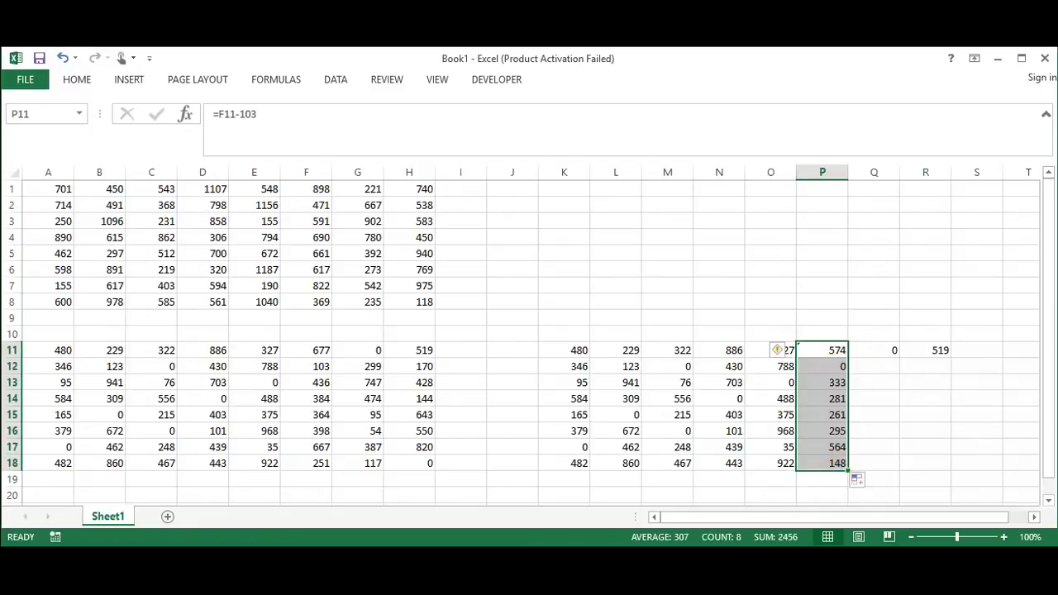
{"action": "left_click", "coordinate": [885, 355]}
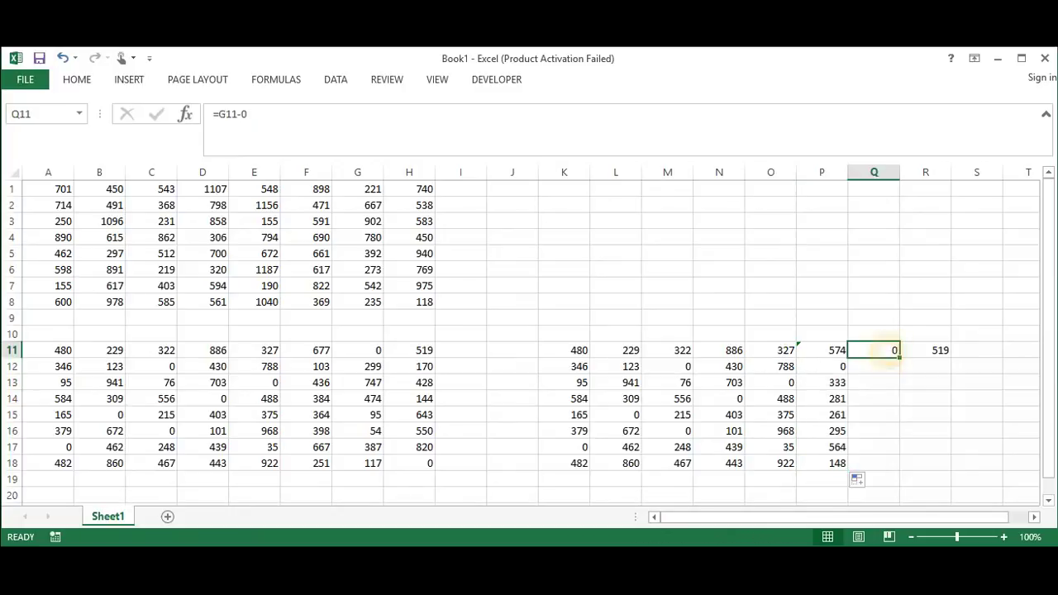
{"action": "left_click_drag", "start_coordinate": [899, 357], "coordinate": [906, 472]}
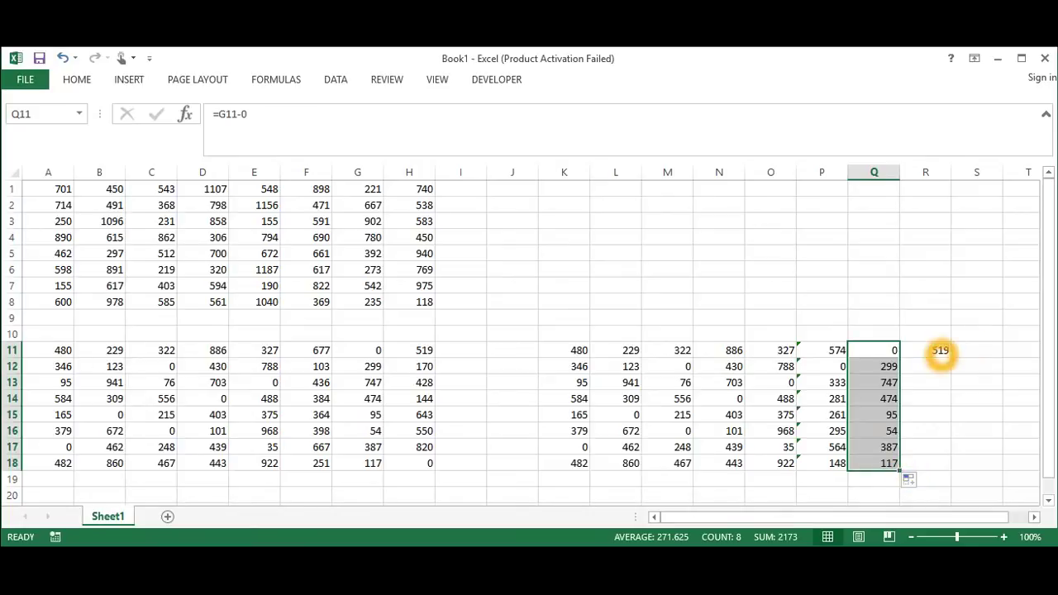
{"action": "left_click", "coordinate": [940, 350]}
{"action": "left_click_drag", "start_coordinate": [951, 357], "coordinate": [951, 467]}
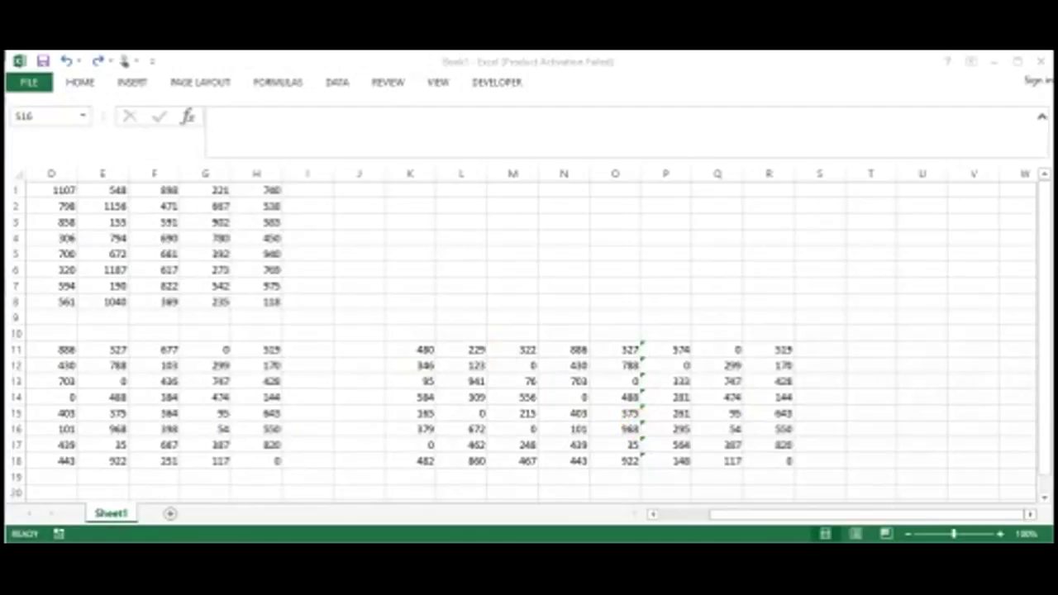
Highlight cells M11 to M18 of the column-reduced matrix with a yellow fill
{"action": "left_click", "coordinate": [527, 349]}
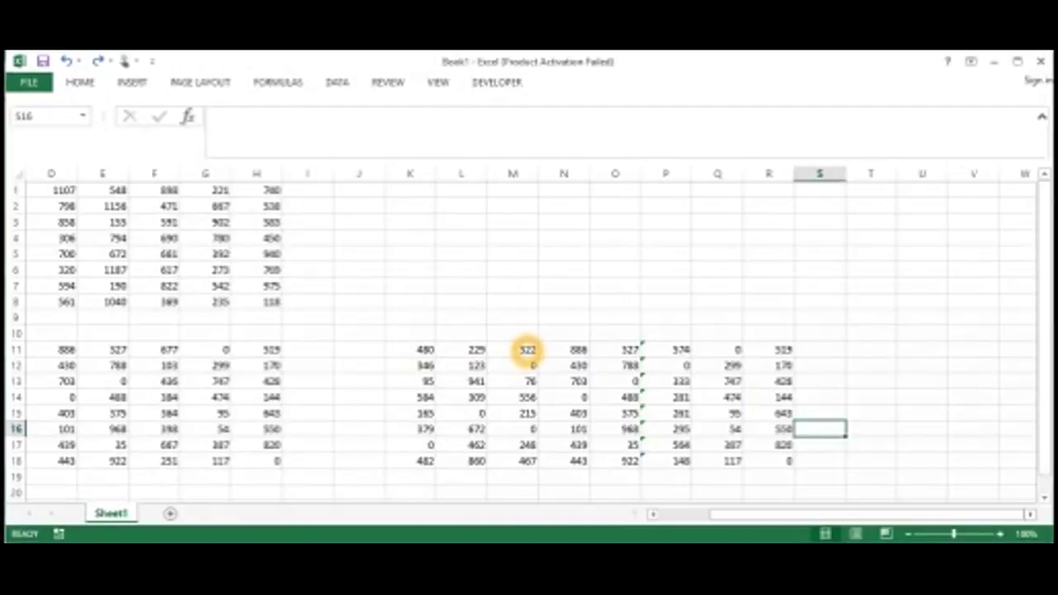
{"action": "left_click_drag", "start_coordinate": [527, 350], "coordinate": [533, 460]}
{"action": "left_click", "coordinate": [80, 84]}
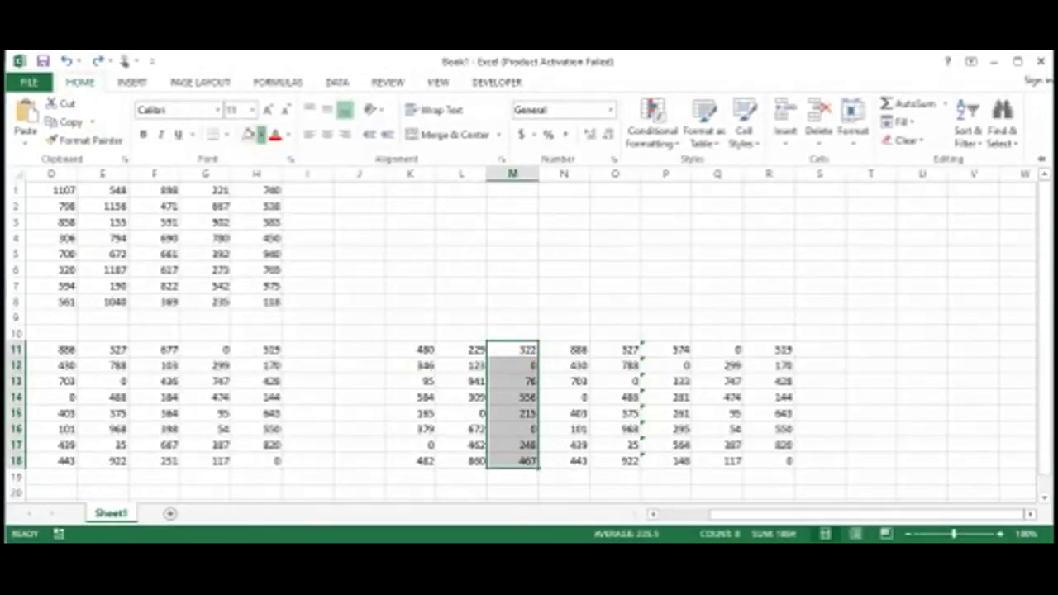
{"action": "left_click", "coordinate": [263, 136]}
{"action": "left_click", "coordinate": [285, 258]}
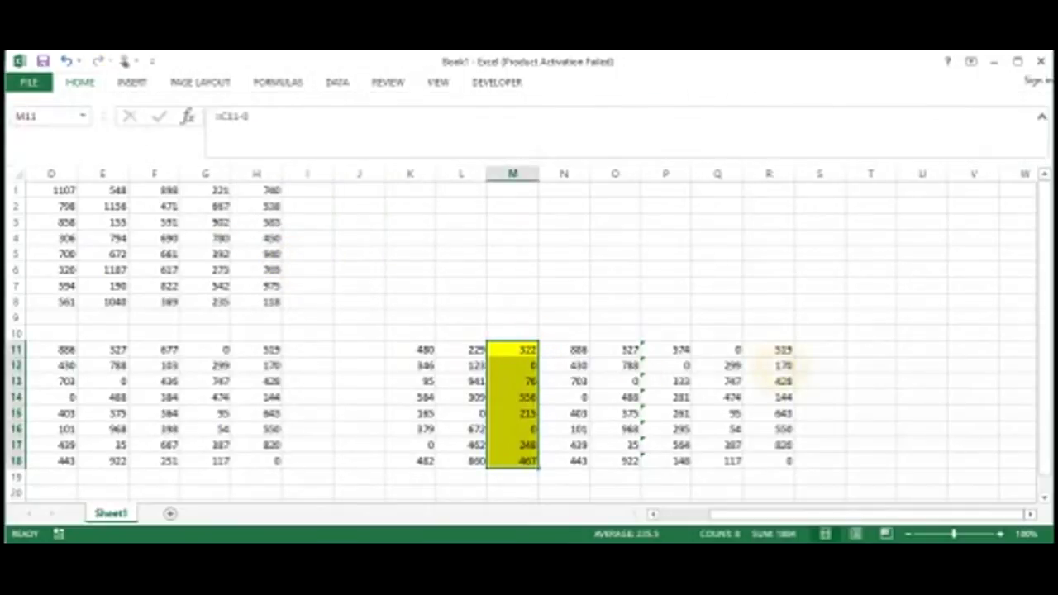
Highlight row 12 of the column-reduced matrix, from K12 to R12, with the same yellow fill
{"action": "left_click", "coordinate": [779, 366]}
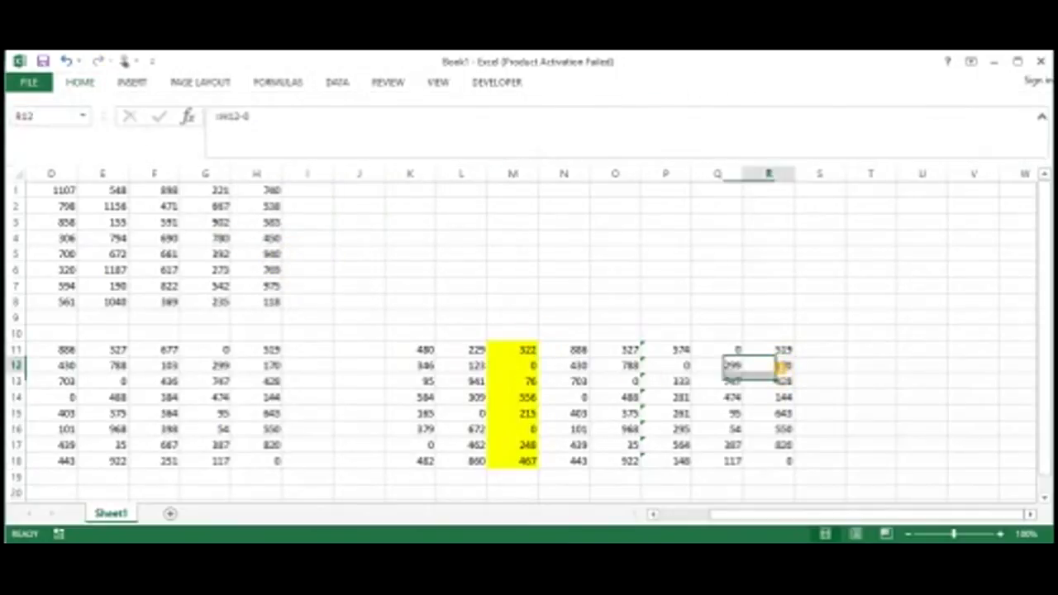
{"action": "key", "text": "shift+Left"}
{"action": "key", "text": "shift+Left"}
{"action": "key", "text": "shift+Left"}
{"action": "key", "text": "shift+Left"}
{"action": "key", "text": "shift+Left"}
{"action": "key", "text": "shift+Left"}
{"action": "key", "text": "shift+Left"}
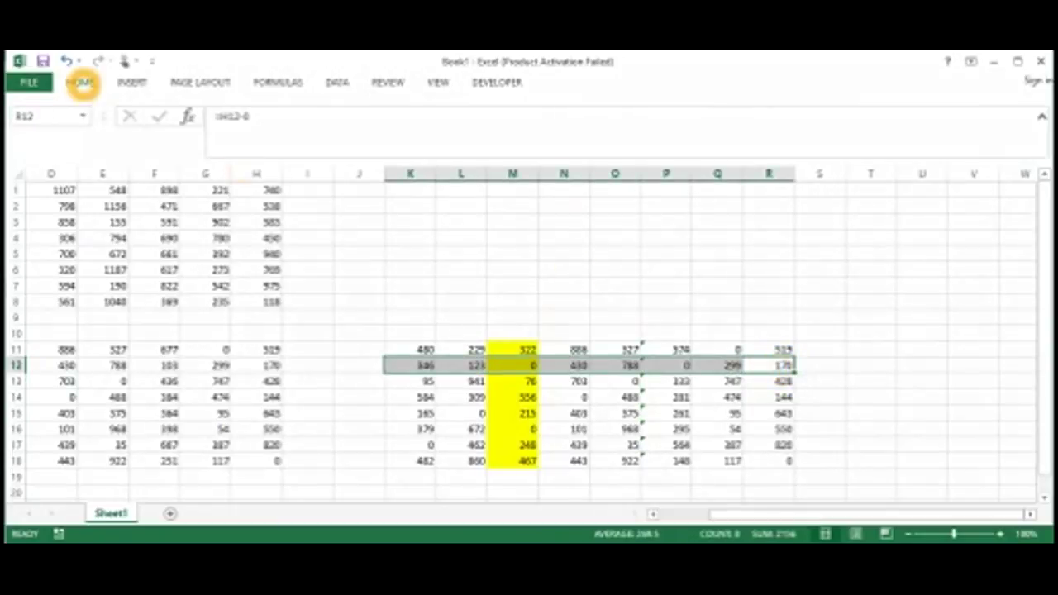
{"action": "left_click", "coordinate": [80, 82]}
{"action": "left_click", "coordinate": [248, 134]}
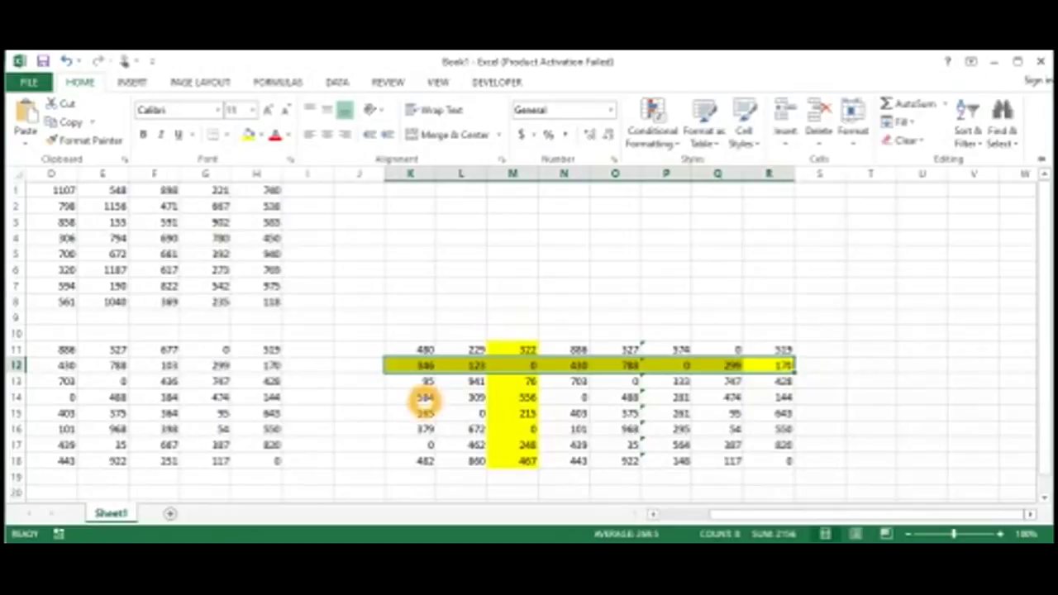
{"action": "key", "text": "ctrl+F1"}
Highlight cells K11 to K18 of the column-reduced matrix in yellow
{"action": "left_click", "coordinate": [417, 351]}
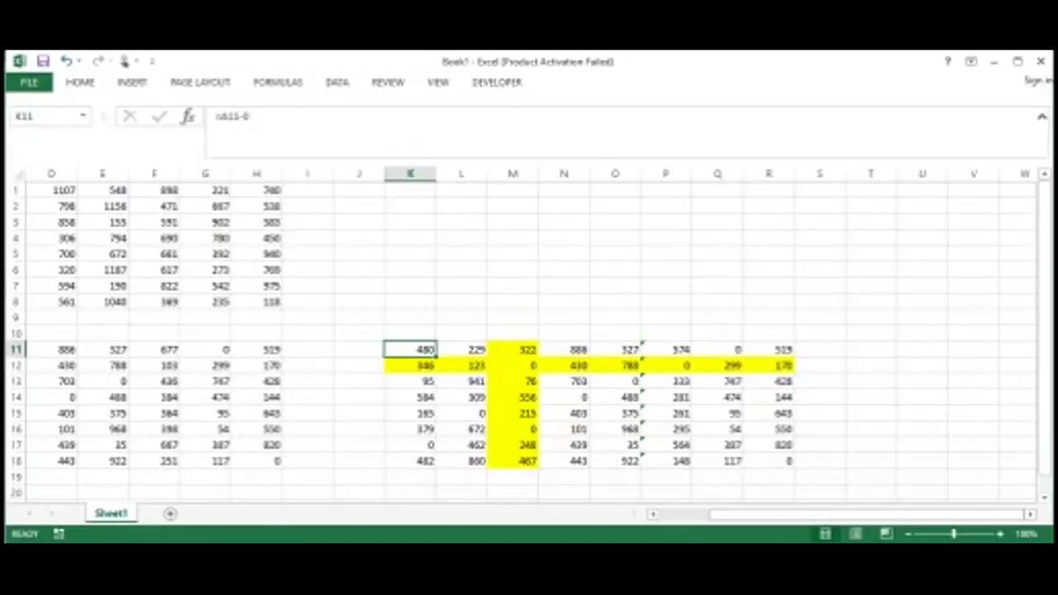
{"action": "left_click", "coordinate": [417, 444]}
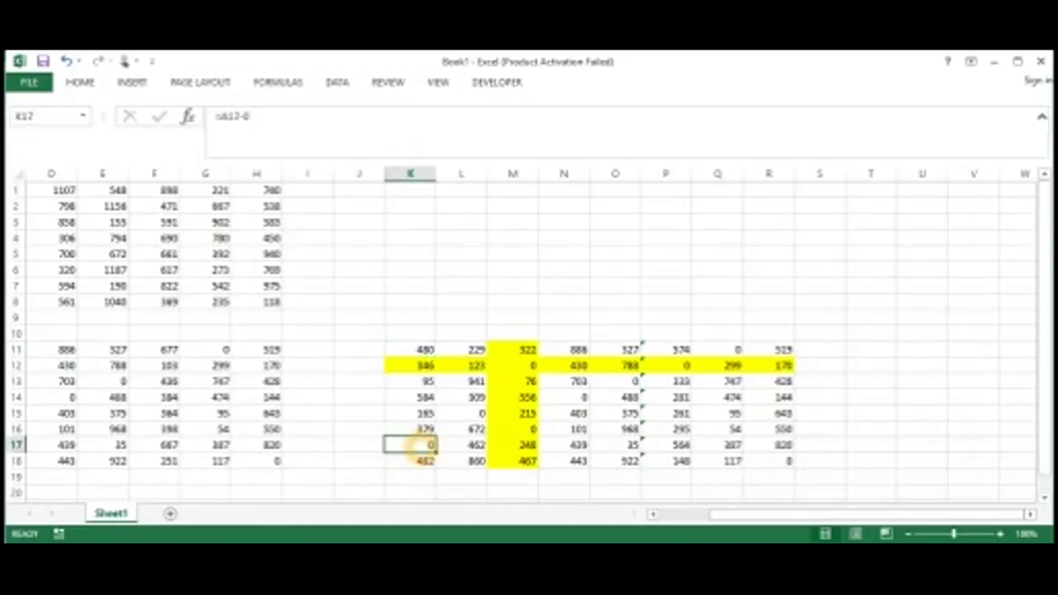
{"action": "left_click", "coordinate": [420, 460]}
{"action": "key", "text": "shift+Up"}
{"action": "key", "text": "shift+Up"}
{"action": "key", "text": "shift+Up"}
{"action": "key", "text": "shift+Up"}
{"action": "key", "text": "shift+Up"}
{"action": "key", "text": "shift+Up"}
{"action": "key", "text": "shift+Up"}
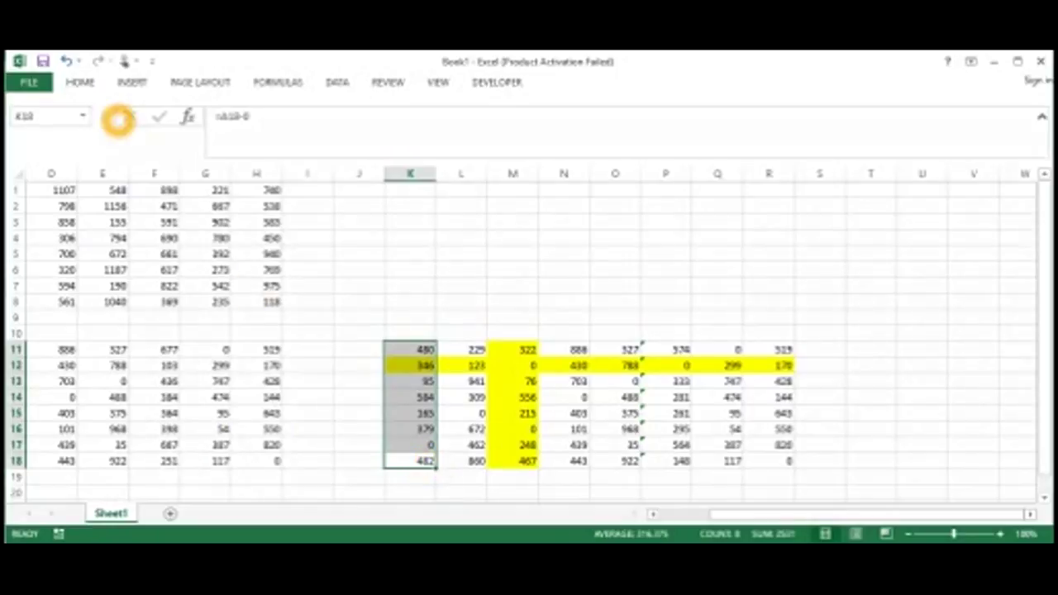
{"action": "left_click", "coordinate": [80, 82]}
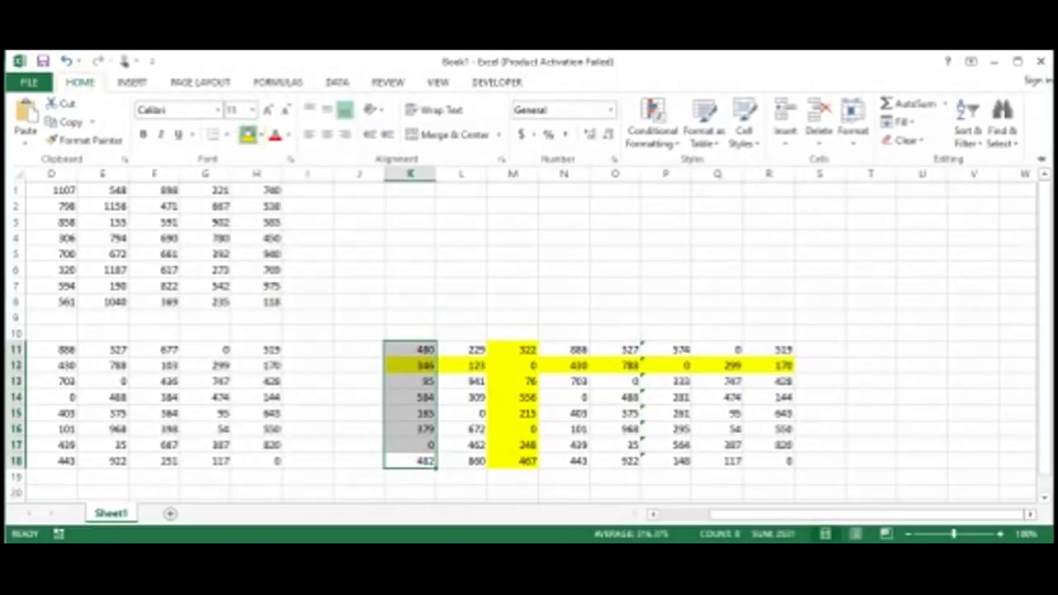
{"action": "left_click", "coordinate": [249, 134]}
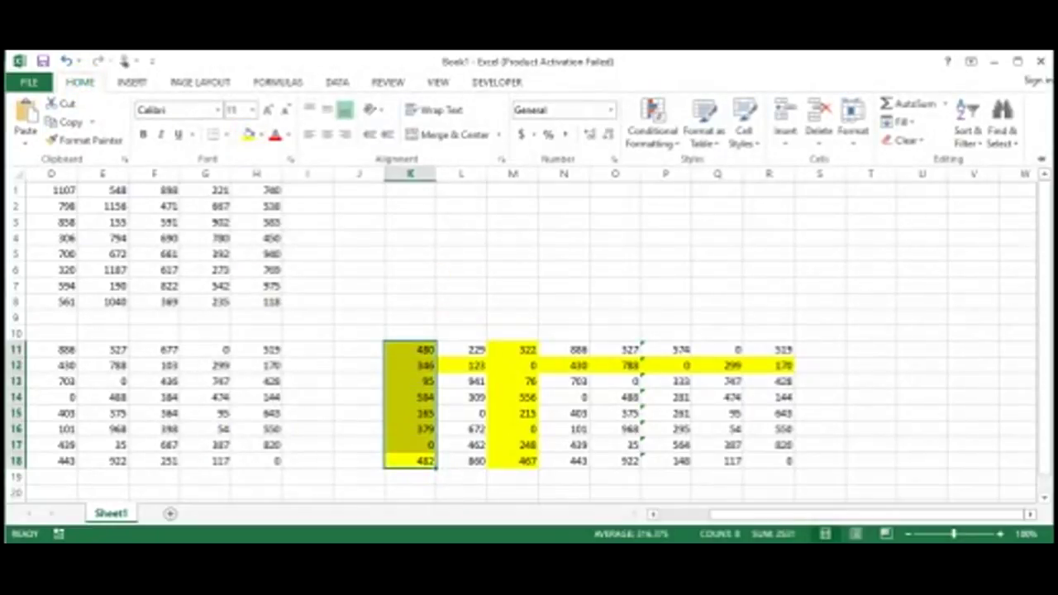
Highlight row 15 of the column-reduced matrix, from K15 to R15, in yellow
{"action": "left_click", "coordinate": [474, 349]}
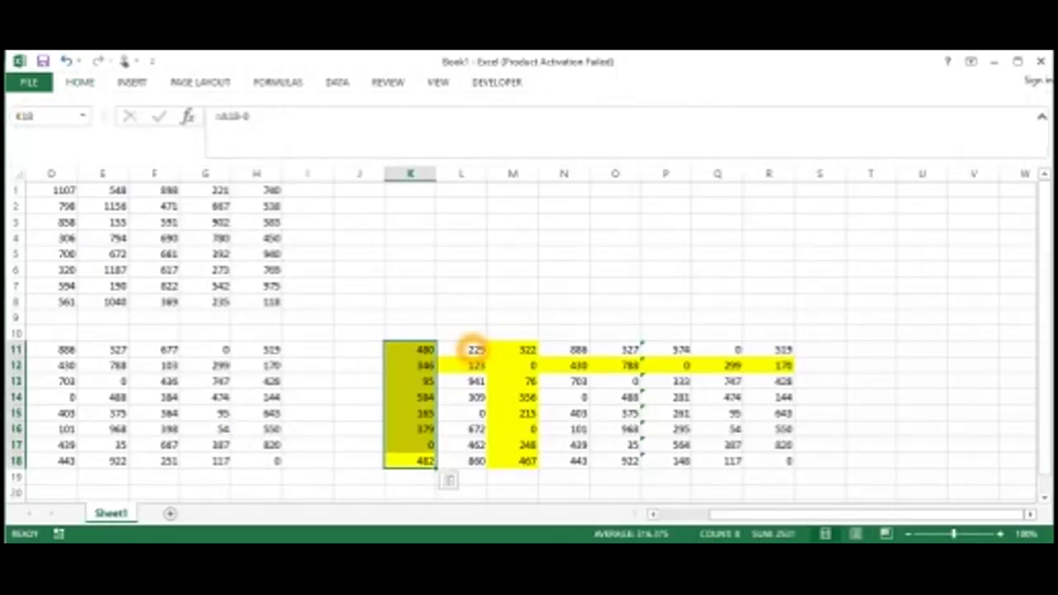
{"action": "key", "text": "Down"}
{"action": "key", "text": "Up"}
{"action": "key", "text": "Up"}
{"action": "key", "text": "Right"}
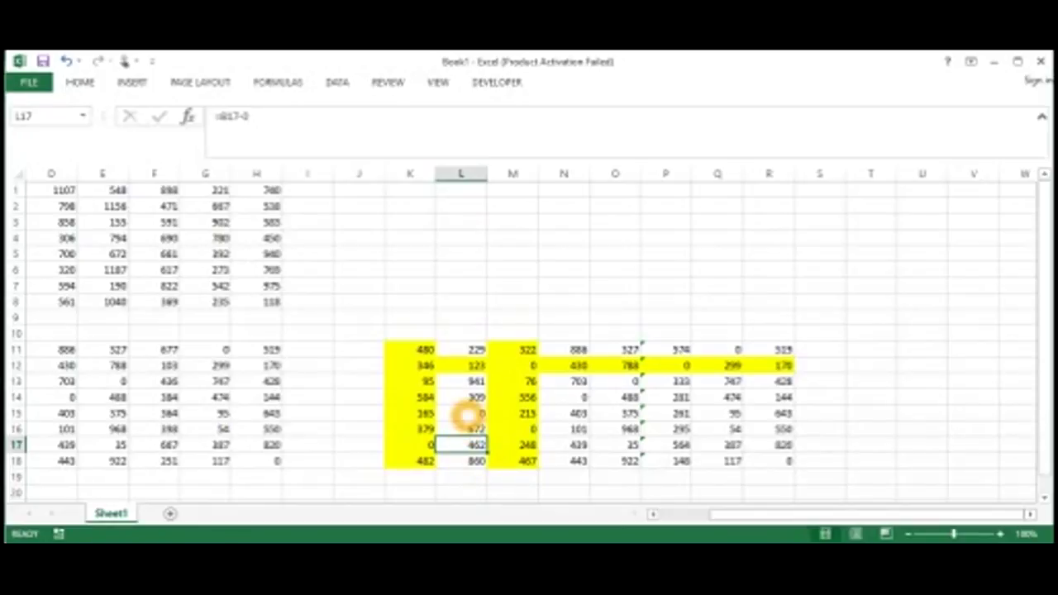
{"action": "left_click_drag", "start_coordinate": [414, 414], "coordinate": [777, 413]}
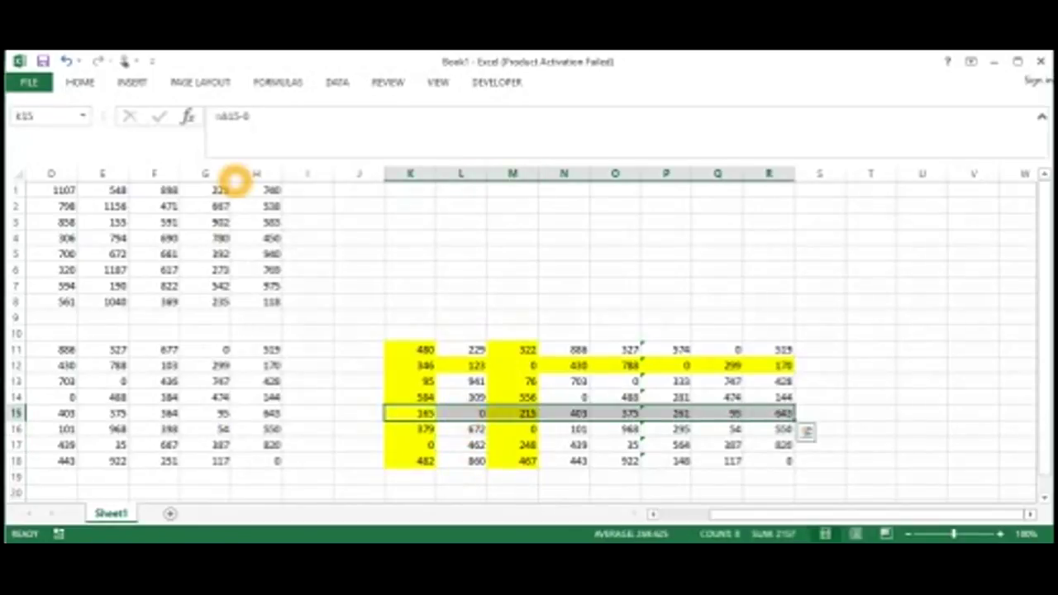
{"action": "left_click", "coordinate": [80, 81]}
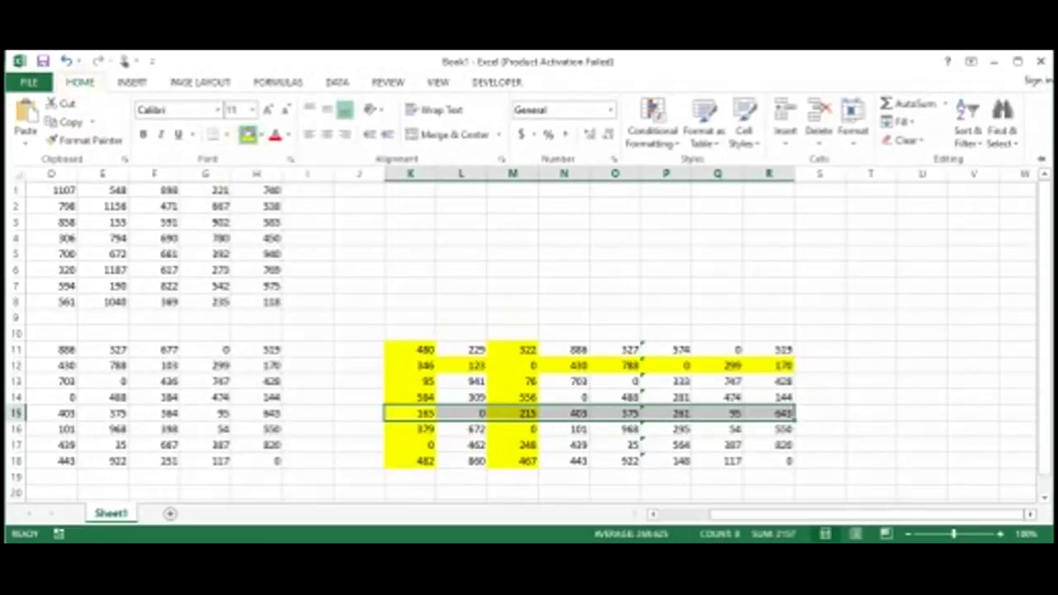
{"action": "left_click", "coordinate": [246, 138]}
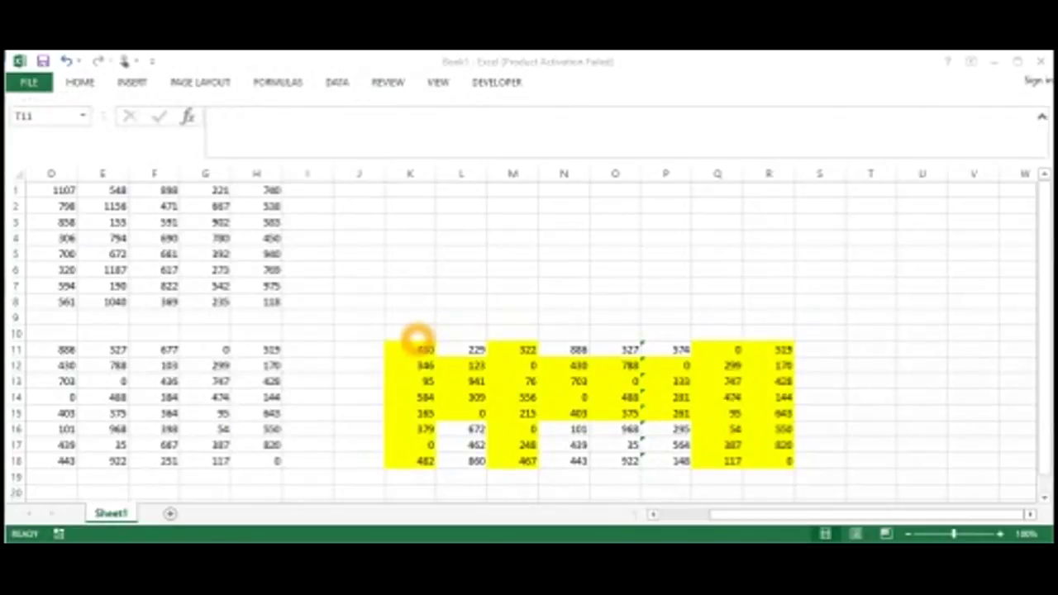
Enter the numbers 1, 2 and 3 in cells T11 to T13, beside the highlighted matrix
{"action": "left_click", "coordinate": [422, 400]}
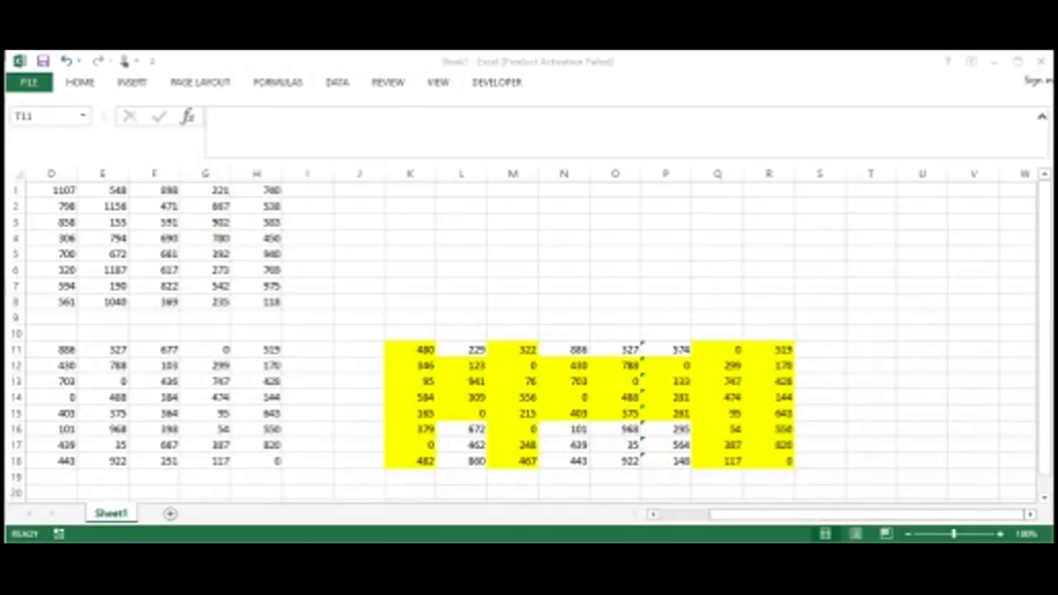
{"action": "left_click", "coordinate": [870, 351]}
{"action": "type", "text": "1"}
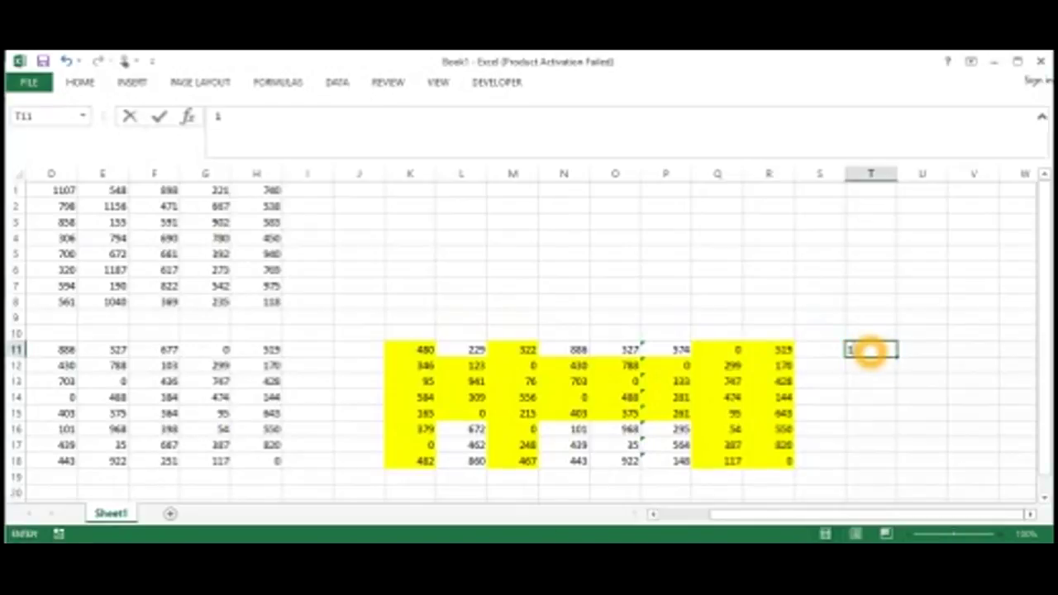
{"action": "key", "text": "Return"}
{"action": "type", "text": "2"}
{"action": "key", "text": "Return"}
{"action": "type", "text": "3"}
{"action": "key", "text": "Return"}
{"action": "key", "text": "Return"}
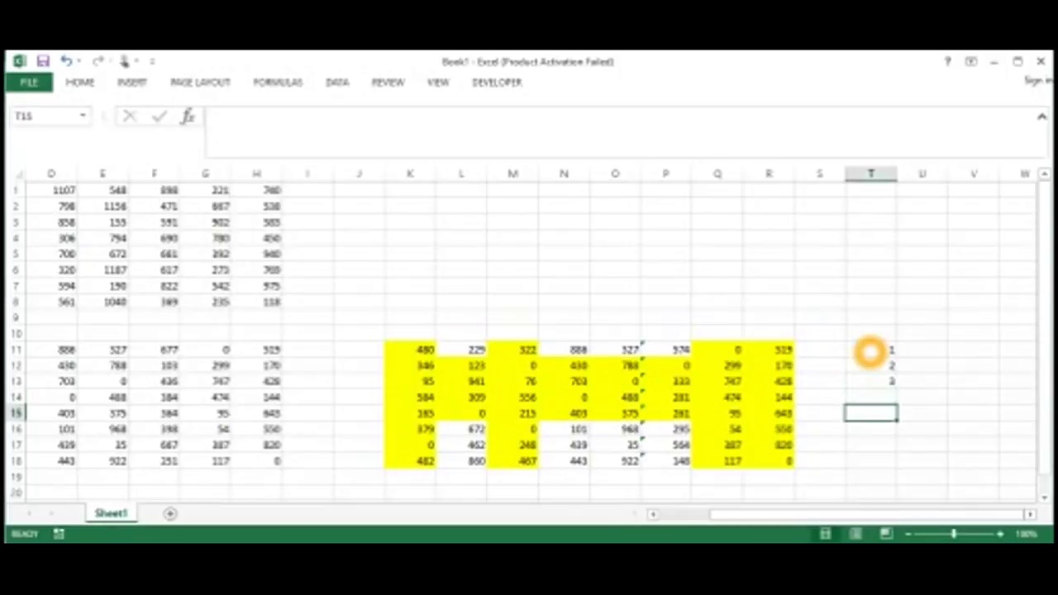
Overwrite T13 with 4 and continue the numbering with 5, 6, 7 and 8 down to T17
{"action": "key", "text": "Up"}
{"action": "key", "text": "Up"}
{"action": "type", "text": "4"}
{"action": "key", "text": "Return"}
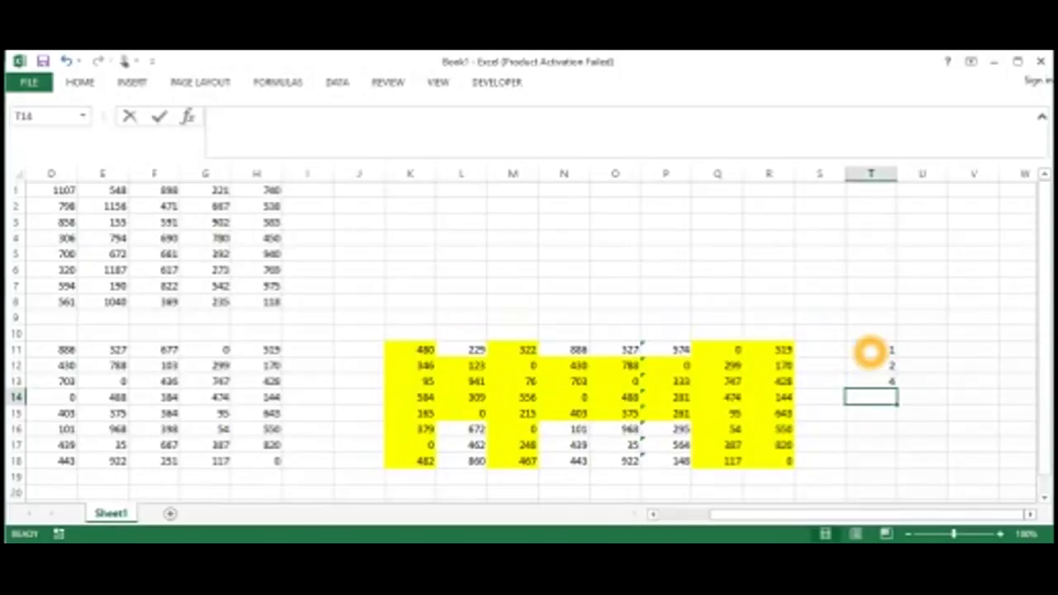
{"action": "type", "text": "5"}
{"action": "key", "text": "Return"}
{"action": "type", "text": "6"}
{"action": "key", "text": "Return"}
{"action": "type", "text": "7"}
{"action": "key", "text": "Return"}
{"action": "type", "text": "8"}
{"action": "key", "text": "Return"}
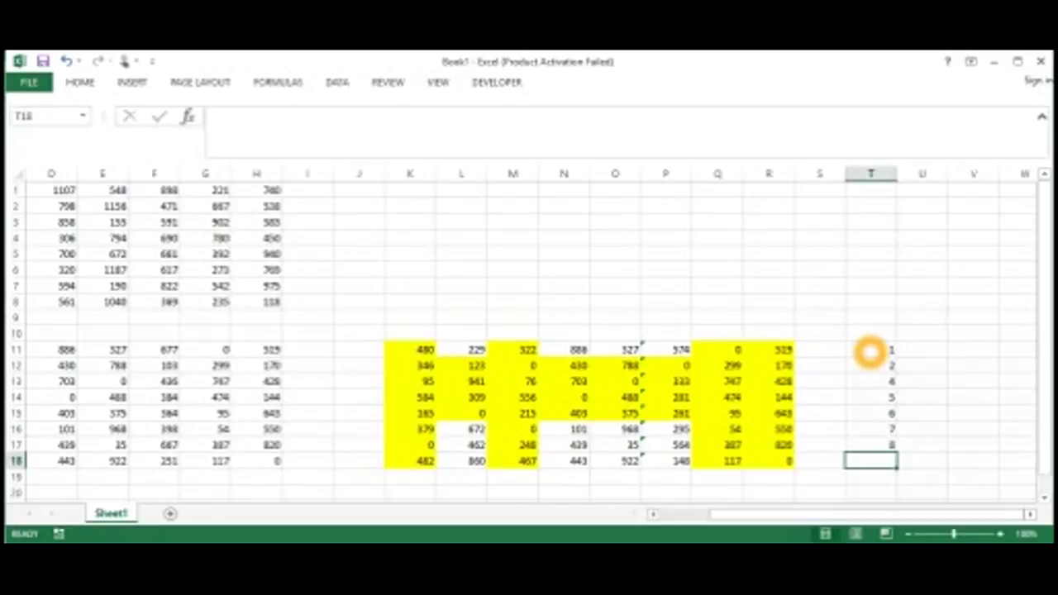
Correct the numbering beside the highlighted matrix by entering 3, 4, 5, 6, 7 and 8 in cells T13 to T18
{"action": "key", "text": "Up"}
{"action": "key", "text": "Up"}
{"action": "key", "text": "Up"}
{"action": "key", "text": "Up"}
{"action": "key", "text": "Up"}
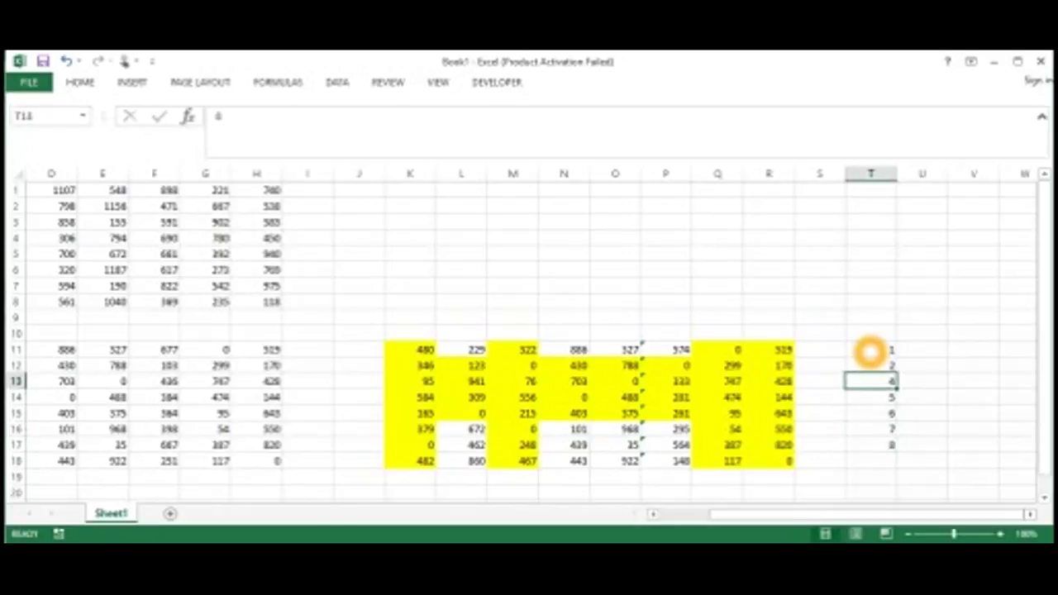
{"action": "type", "text": "3"}
{"action": "key", "text": "Return"}
{"action": "type", "text": "4"}
{"action": "key", "text": "Return"}
{"action": "type", "text": "5"}
{"action": "key", "text": "Return"}
{"action": "type", "text": "6"}
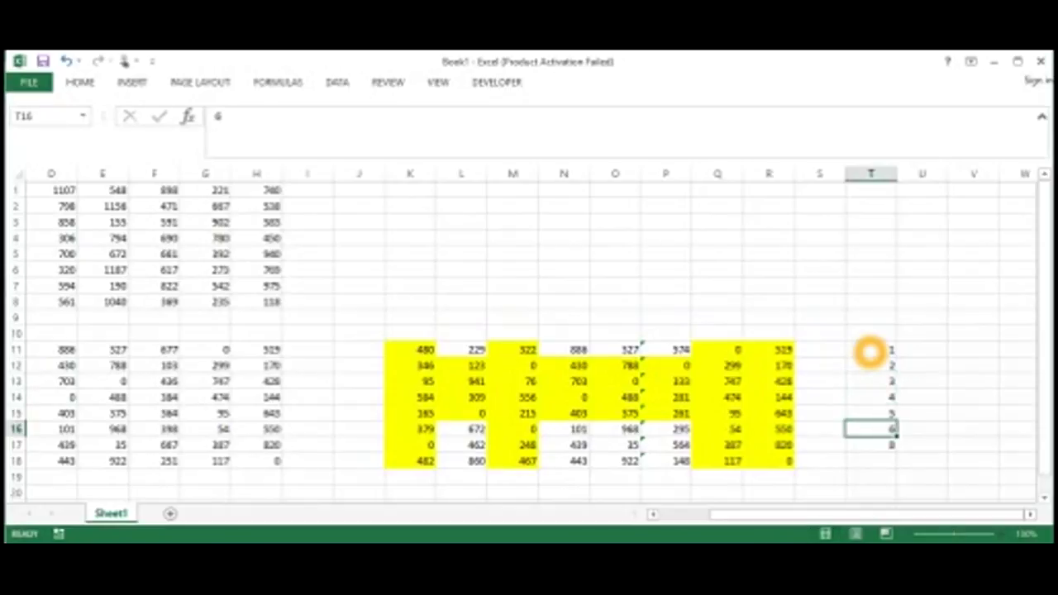
{"action": "key", "text": "Return"}
{"action": "type", "text": "7"}
{"action": "key", "text": "Return"}
{"action": "type", "text": "8"}
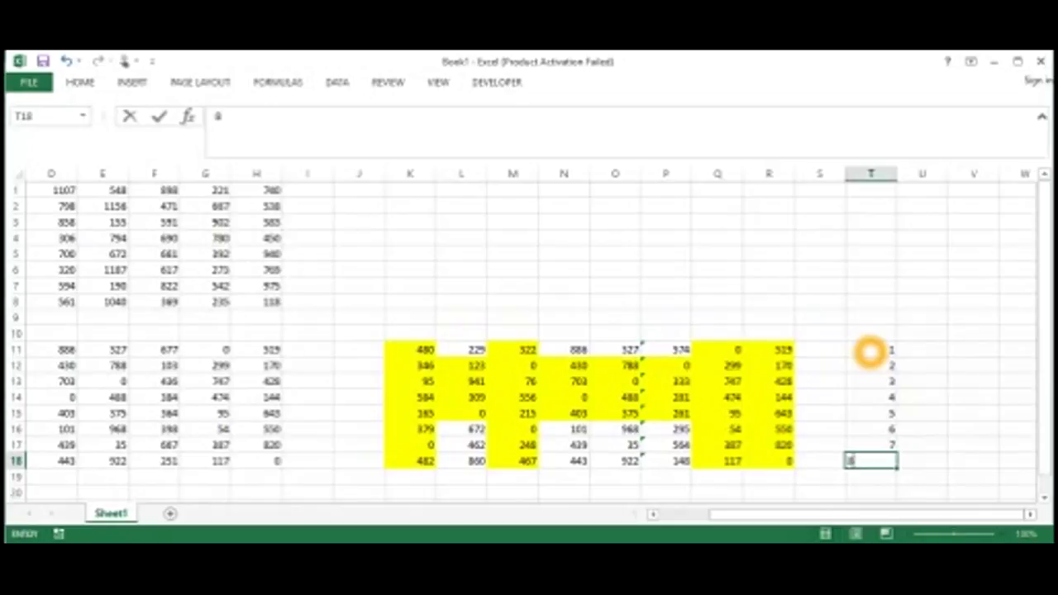
{"action": "key", "text": "Return"}
Enter 7 in cell U11, beside the number 1, as the column assigned to the first row
{"action": "key", "text": "Right"}
{"action": "key", "text": "Up"}
{"action": "key", "text": "Up"}
{"action": "key", "text": "Up"}
{"action": "key", "text": "Up"}
{"action": "key", "text": "Up"}
{"action": "key", "text": "Up"}
{"action": "key", "text": "Up"}
{"action": "key", "text": "Up"}
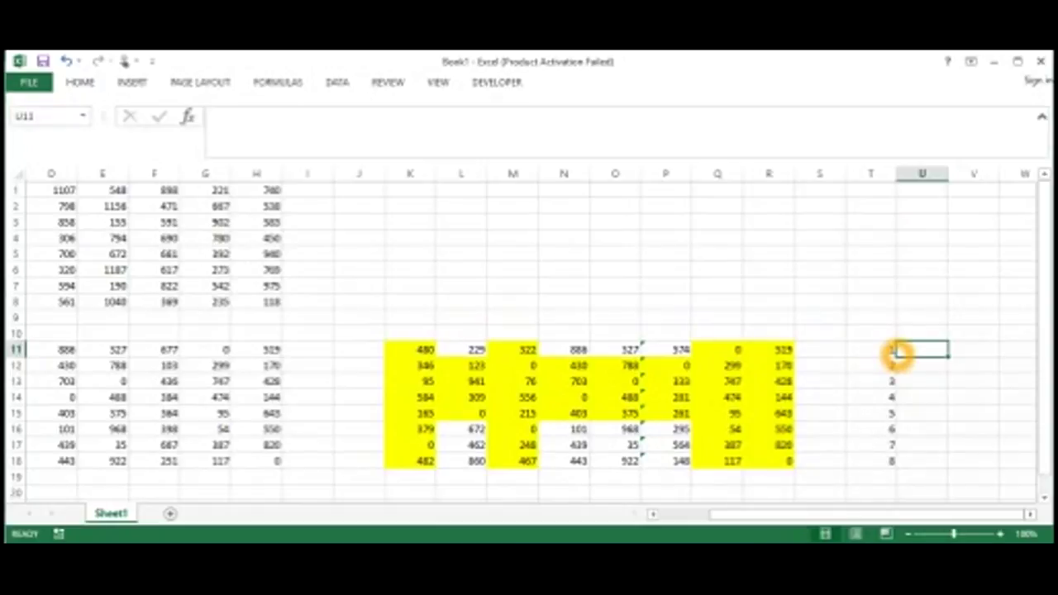
{"action": "type", "text": "7"}
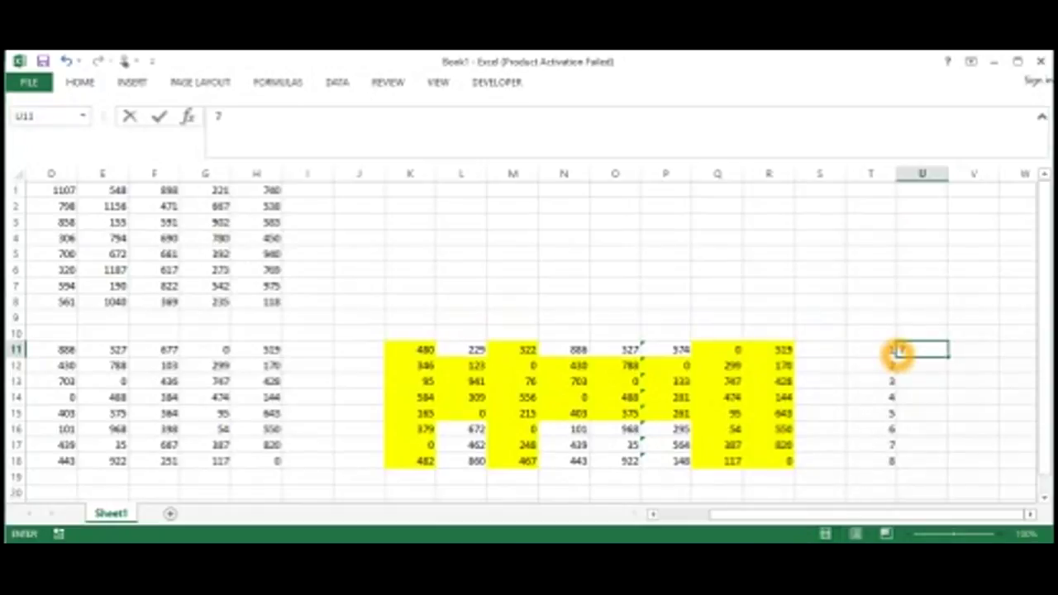
{"action": "key", "text": "Return"}
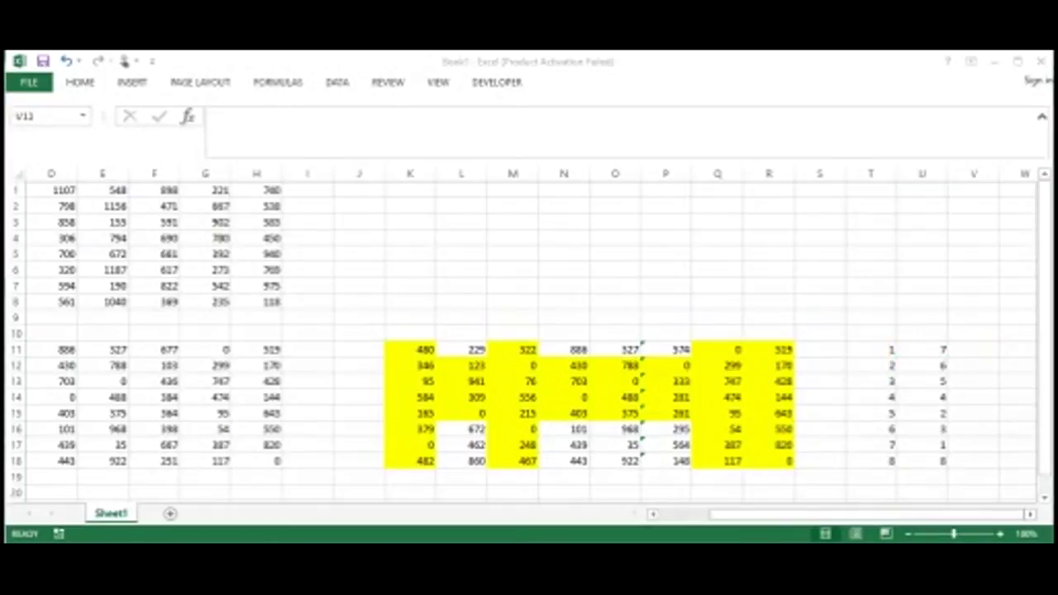
Enter 221 in cell V11 as the original matrix value for the first row's assignment
{"action": "left_click", "coordinate": [969, 348]}
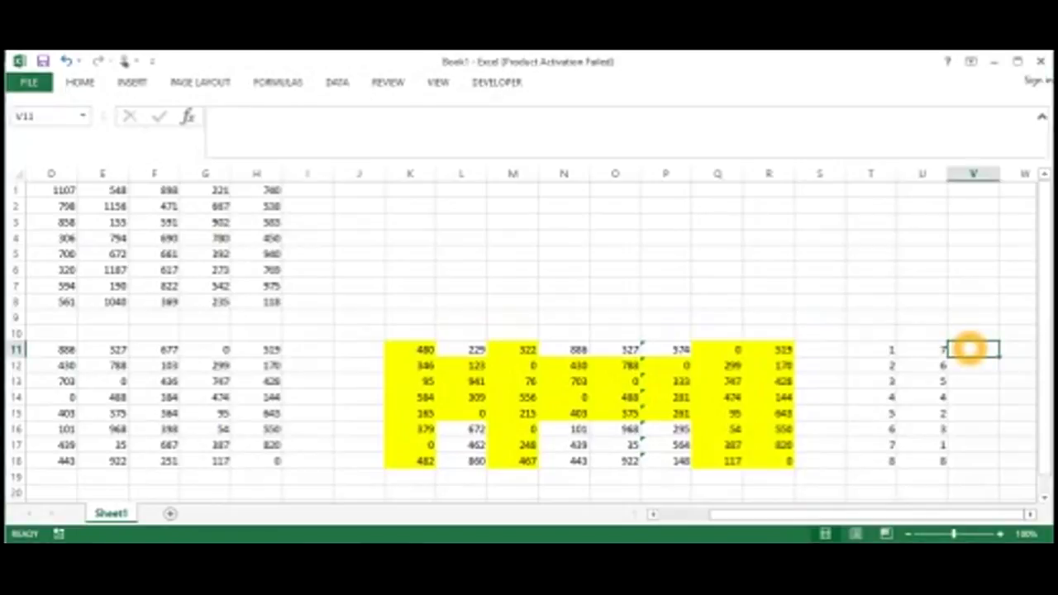
{"action": "left_click", "coordinate": [738, 349]}
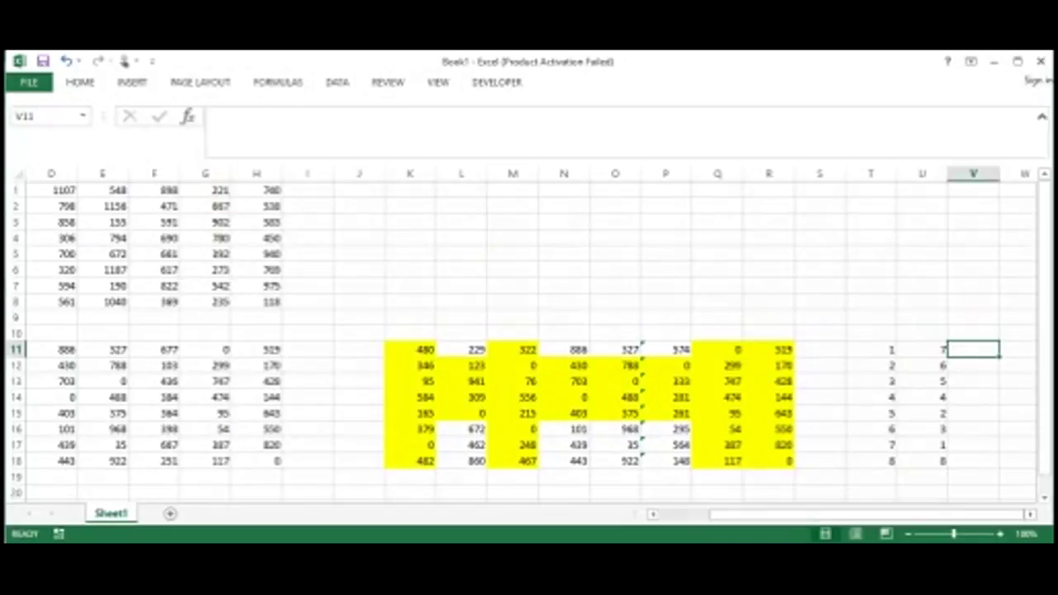
{"action": "type", "text": "221"}
{"action": "key", "text": "Return"}
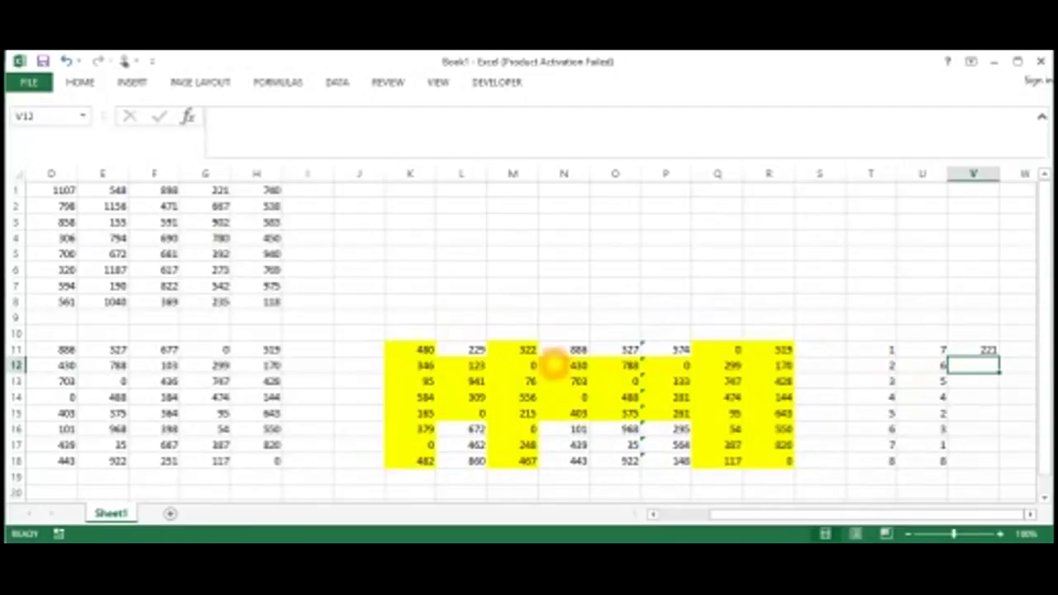
Check the zero in P12 and enter 471 in cell V12 as the second row's original matrix value
{"action": "left_click", "coordinate": [678, 364]}
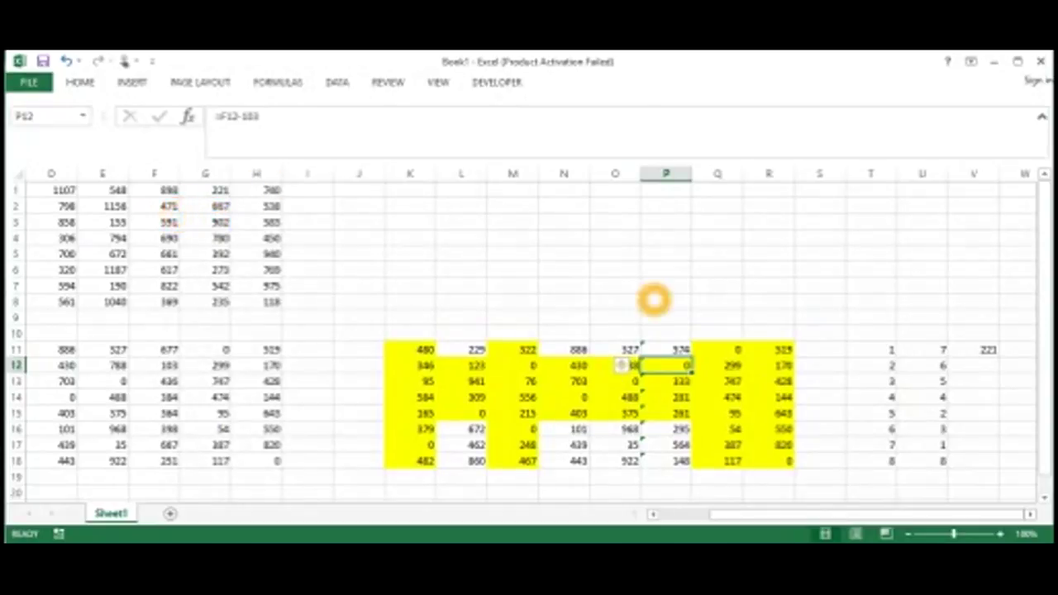
{"action": "left_click", "coordinate": [969, 365]}
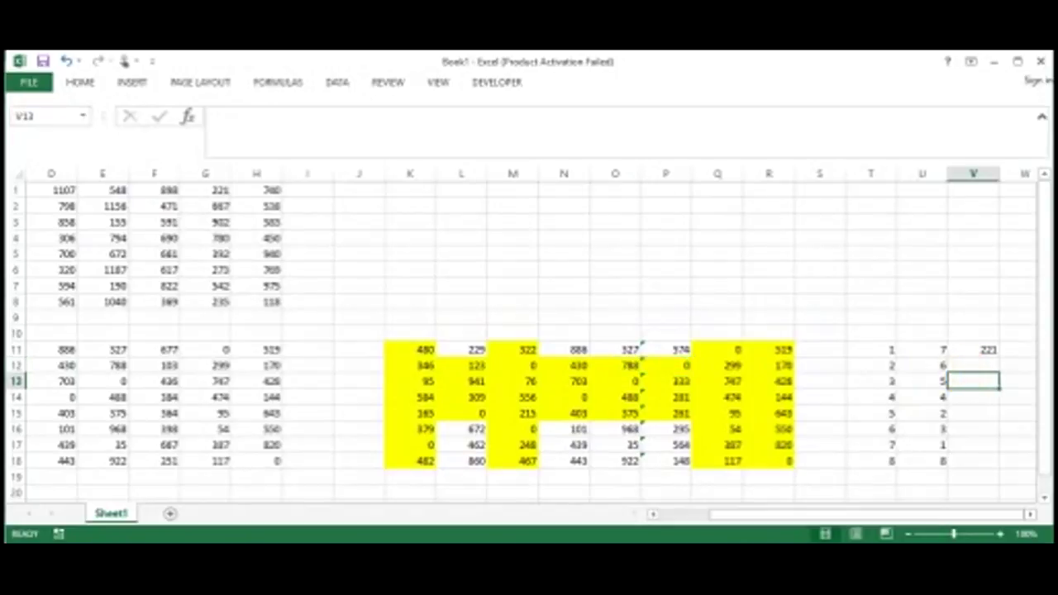
{"action": "type", "text": "4"}
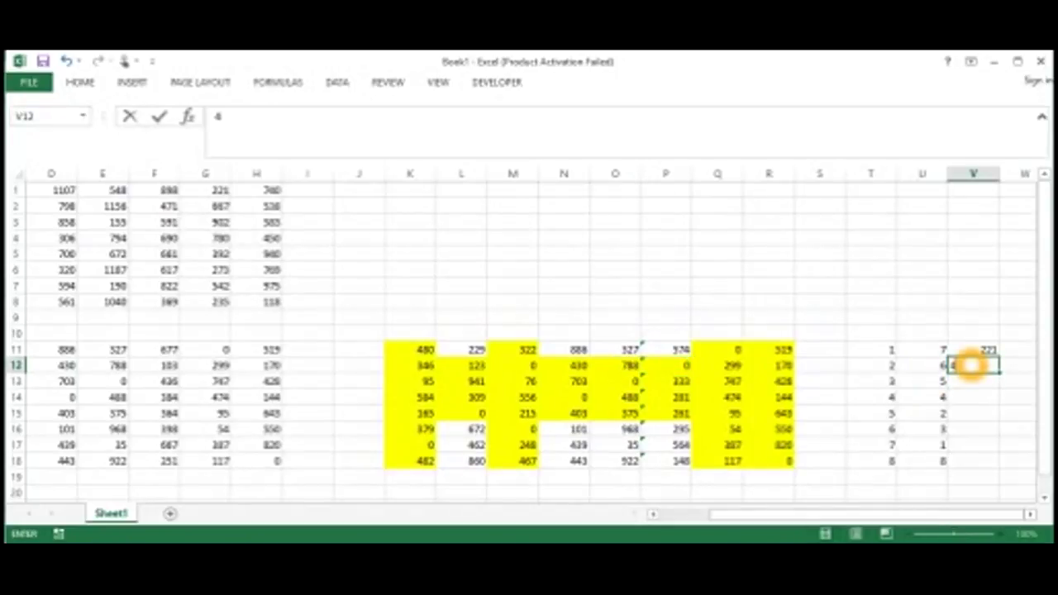
{"action": "type", "text": "4"}
{"action": "key", "text": "BackSpace"}
{"action": "type", "text": "71"}
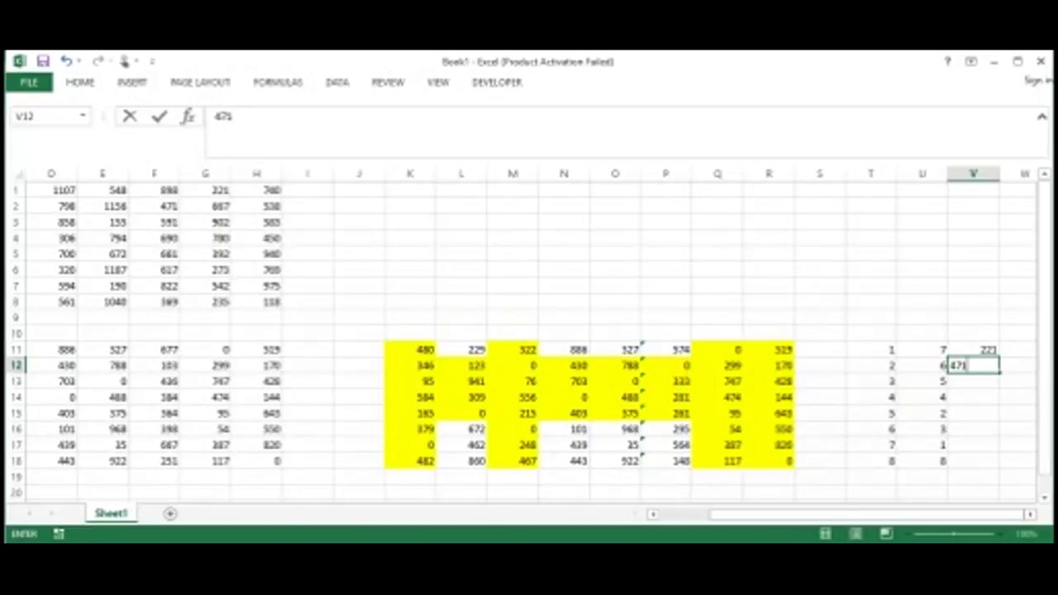
{"action": "key", "text": "Return"}
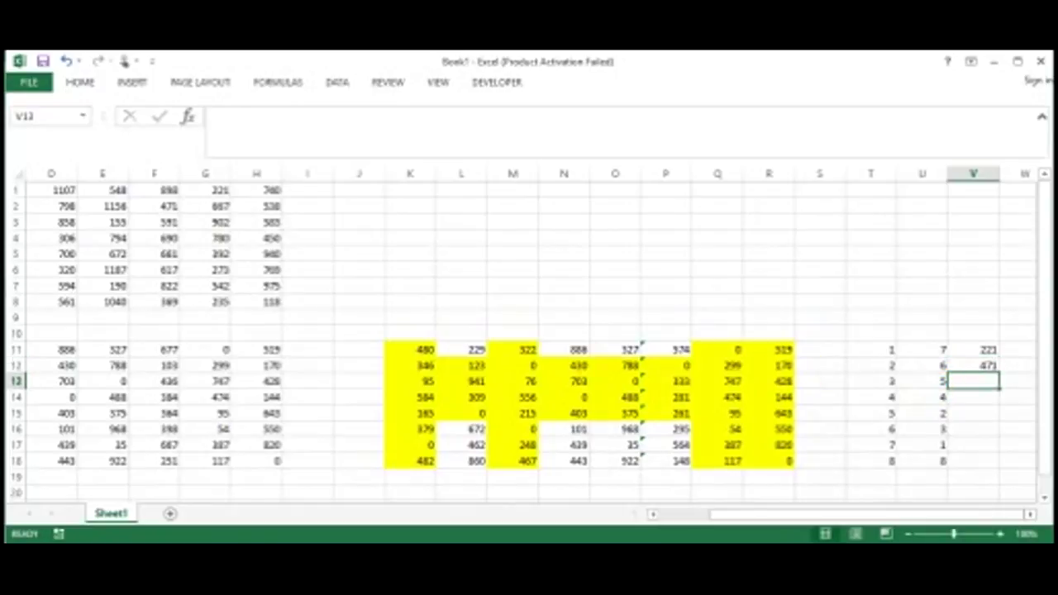
{"action": "key", "text": "F5"}
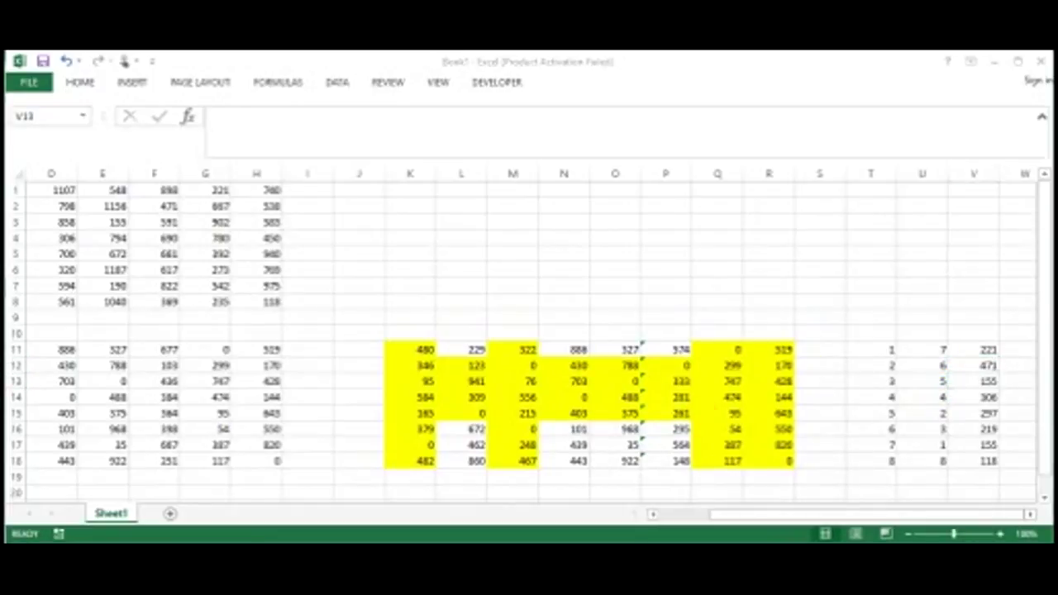
Enter the label "total" in U19 and sum the values V11 to V18 in cell V19
{"action": "left_click", "coordinate": [950, 478]}
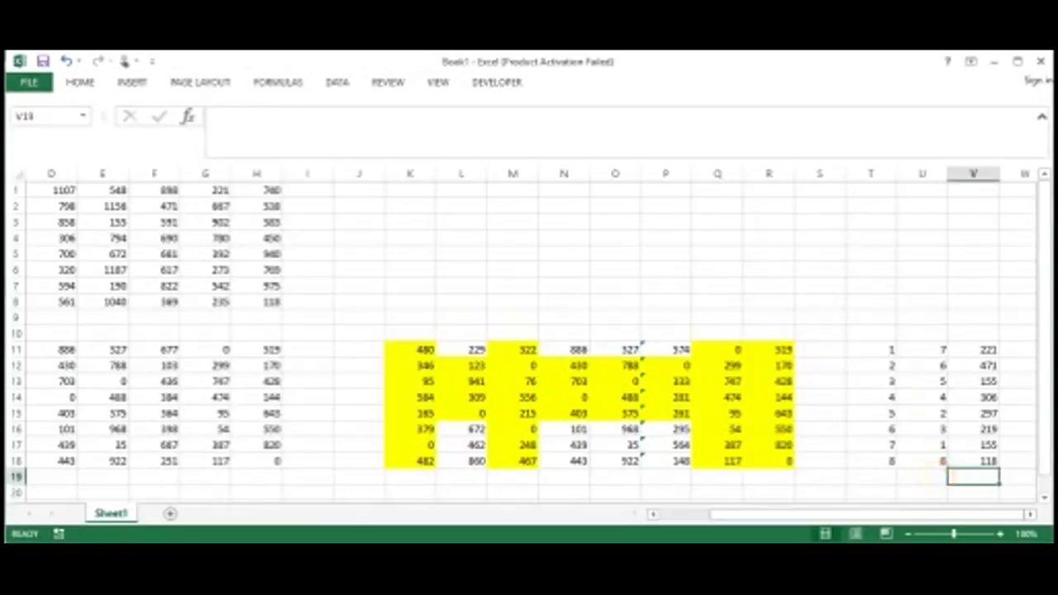
{"action": "left_click", "coordinate": [918, 477]}
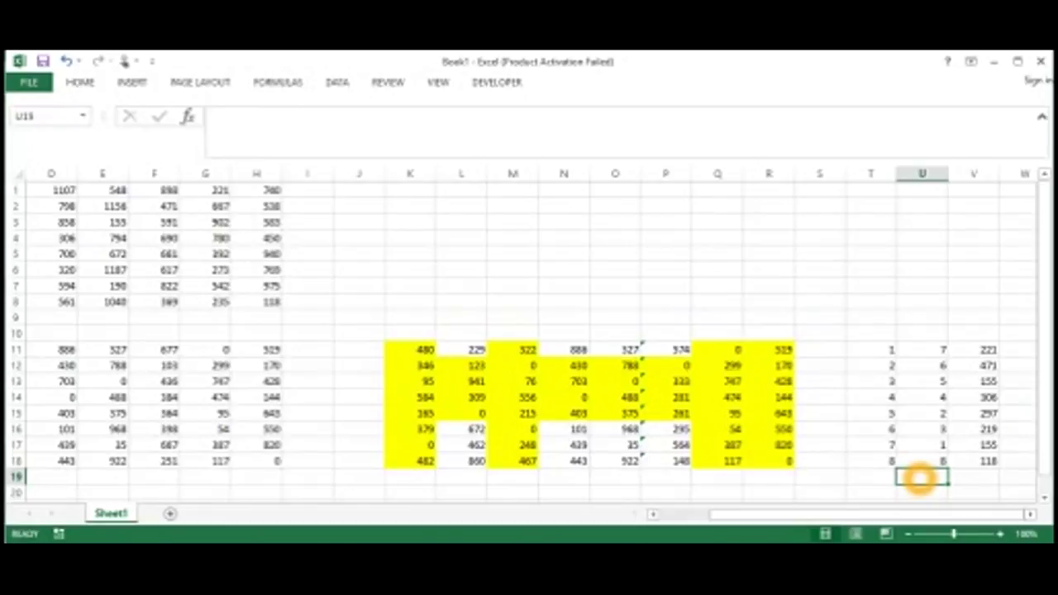
{"action": "type", "text": "total"}
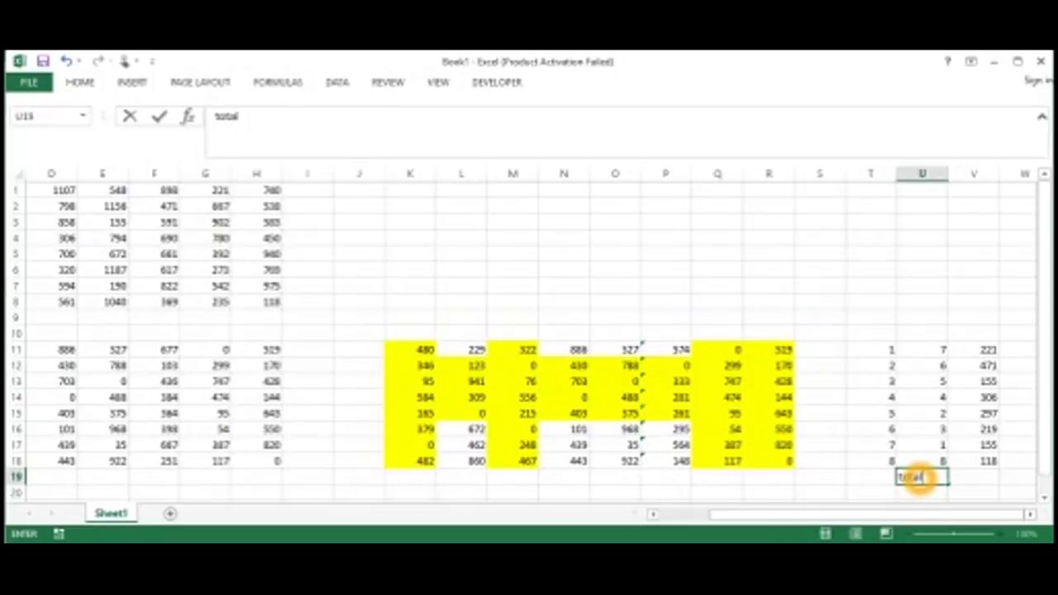
{"action": "key", "text": "Tab"}
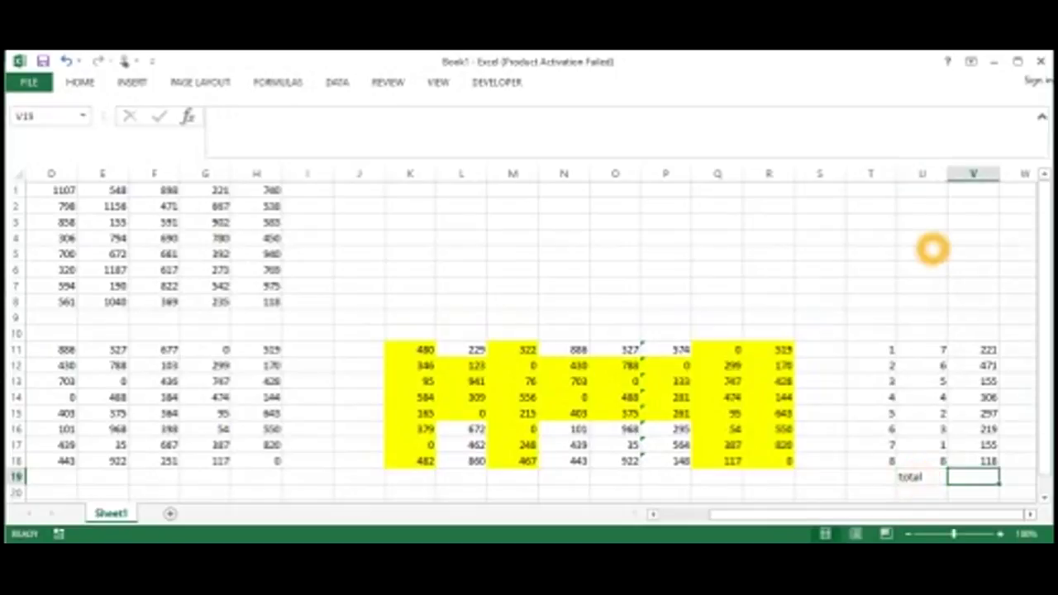
{"action": "left_click", "coordinate": [81, 82]}
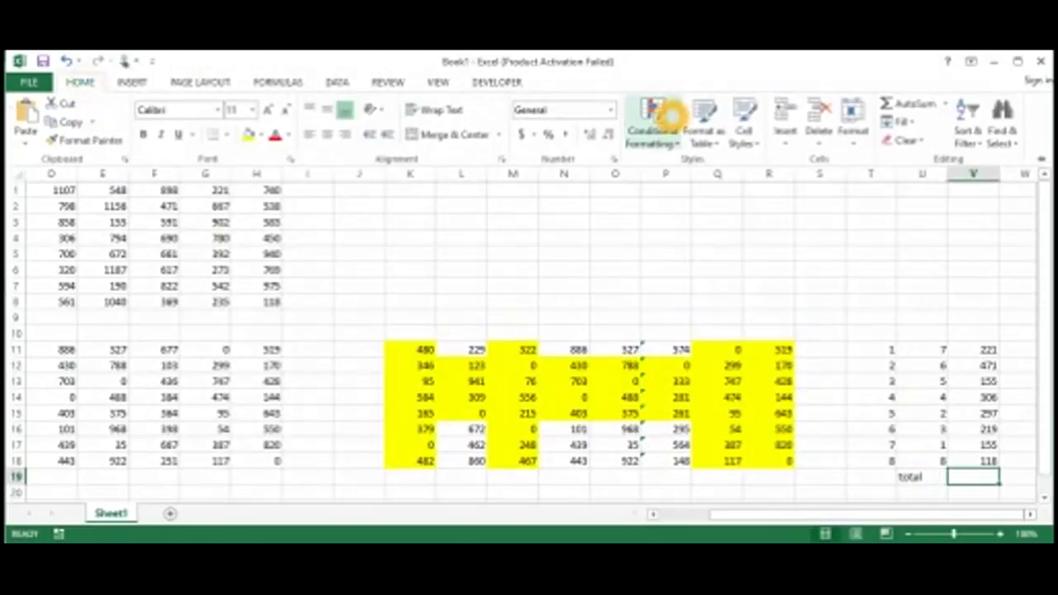
{"action": "left_click", "coordinate": [900, 104]}
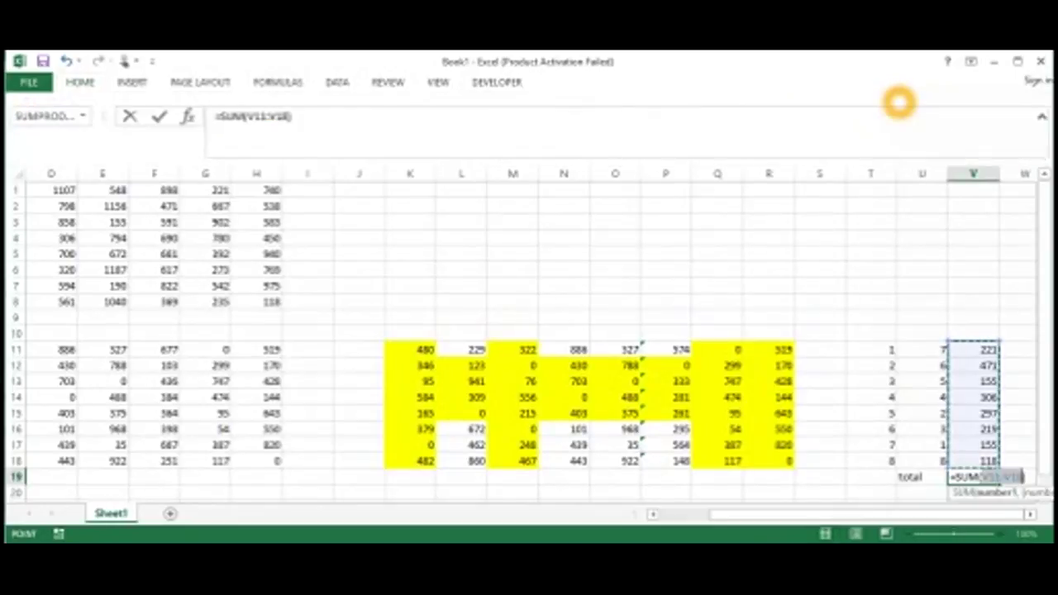
{"action": "key", "text": "Return"}
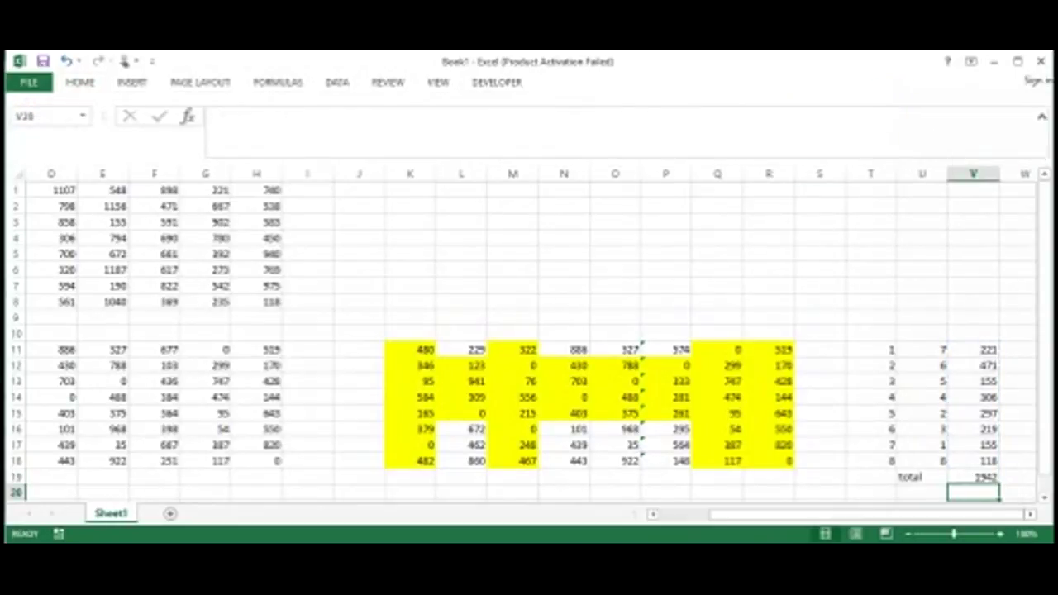
Highlight the total in cell V19 in yellow
{"action": "left_click", "coordinate": [971, 480]}
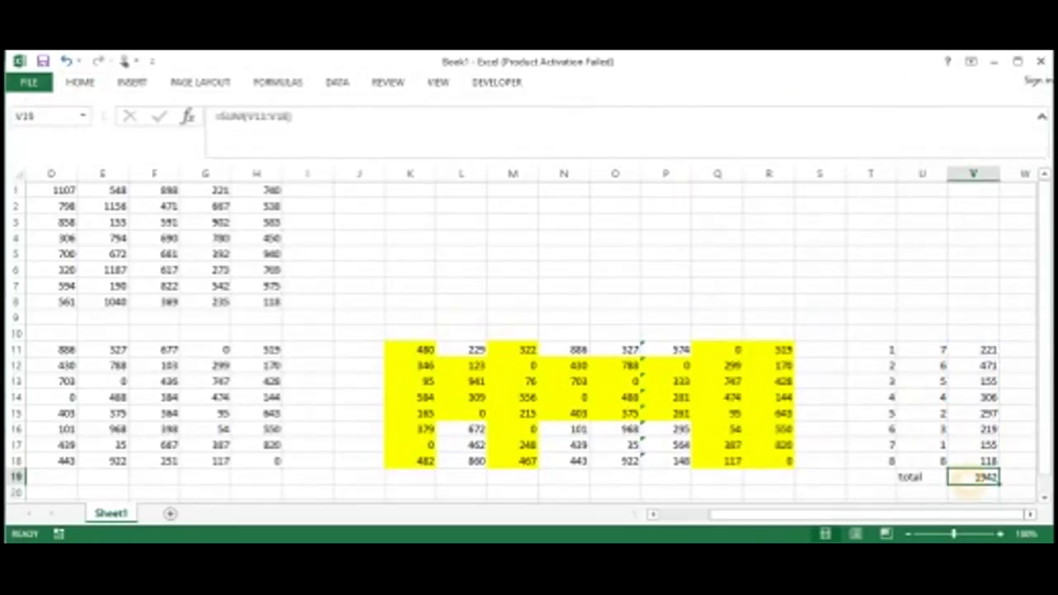
{"action": "left_click", "coordinate": [80, 81]}
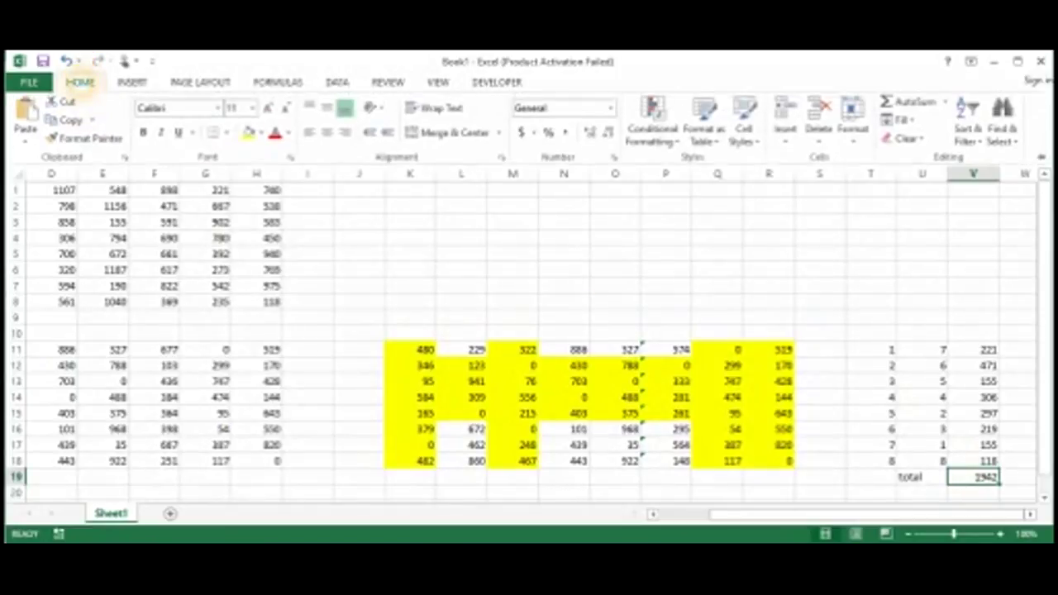
{"action": "left_click", "coordinate": [248, 135]}
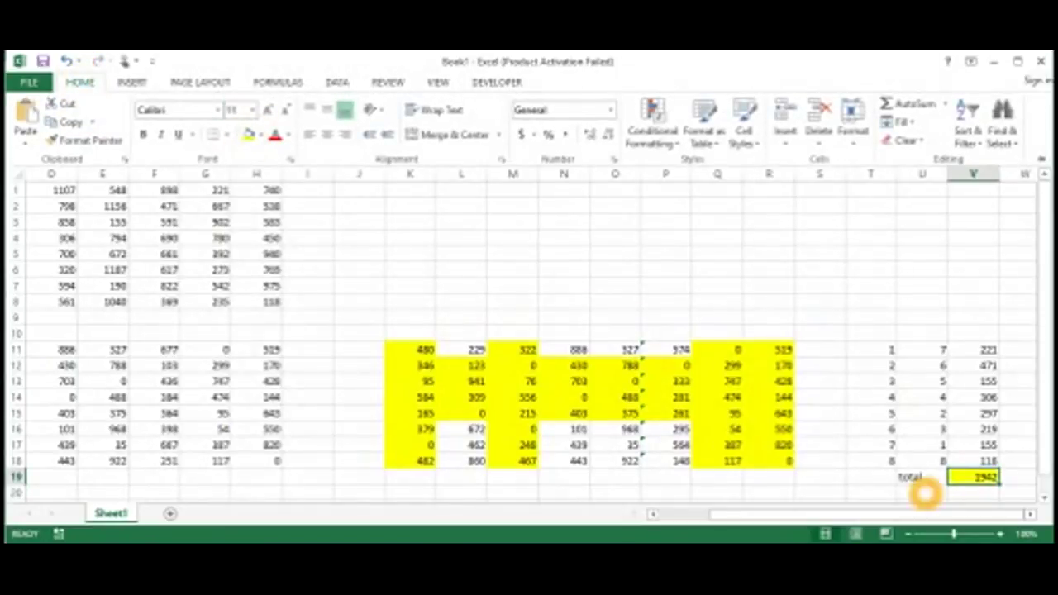